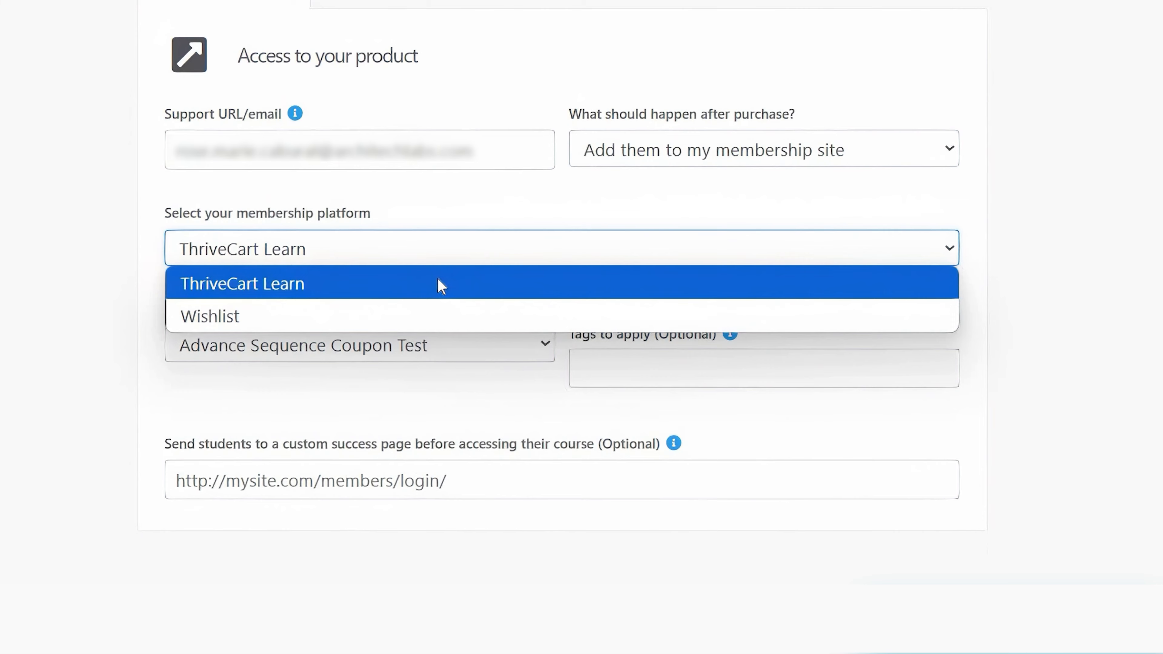
- Keep ThriveCart Learn as the membership platform and grant access to 'This is a course'
left_click(441, 286)
left_click(371, 350)
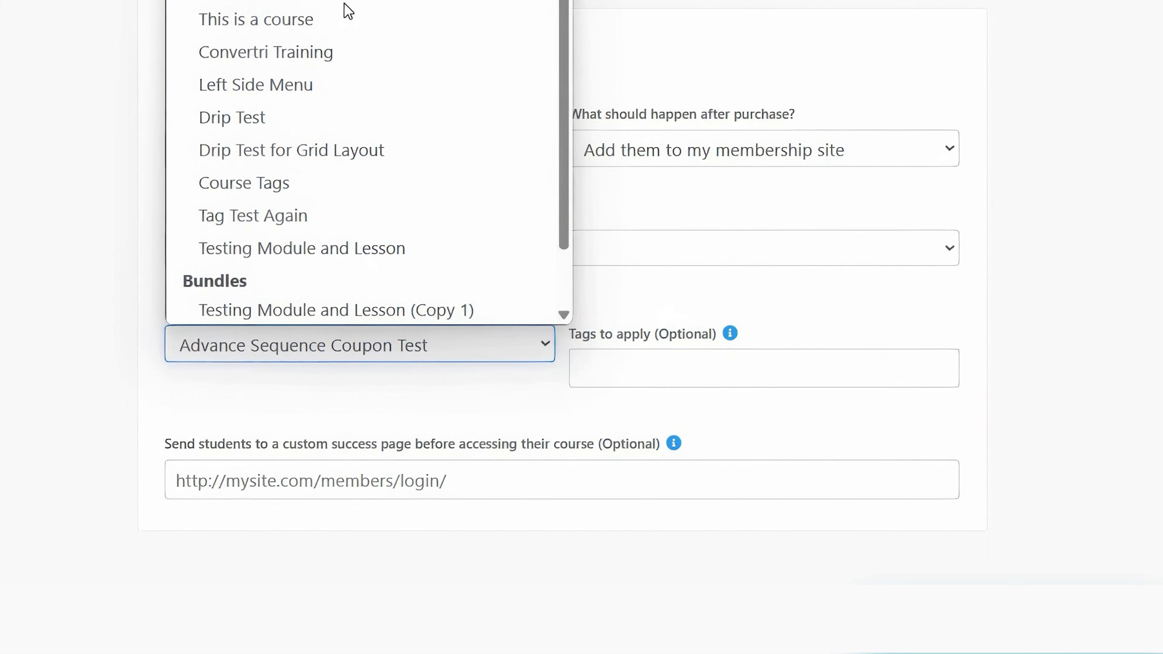
left_click(347, 18)
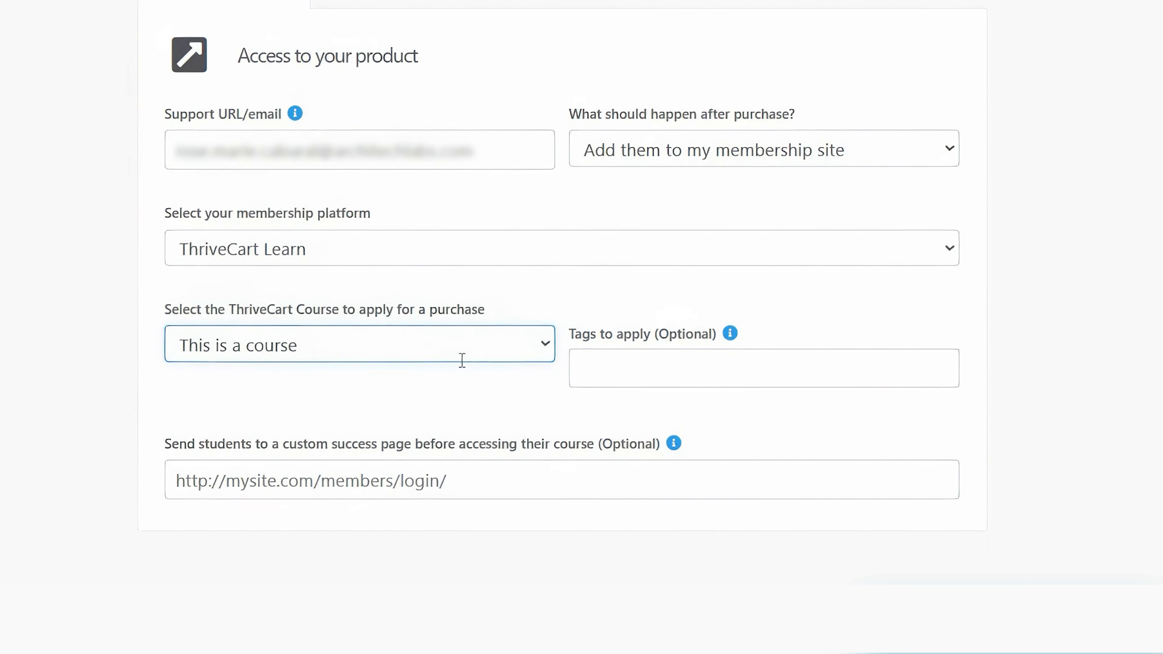
scroll(462, 359, "down", 3)
scroll(460, 360, "down", 1)
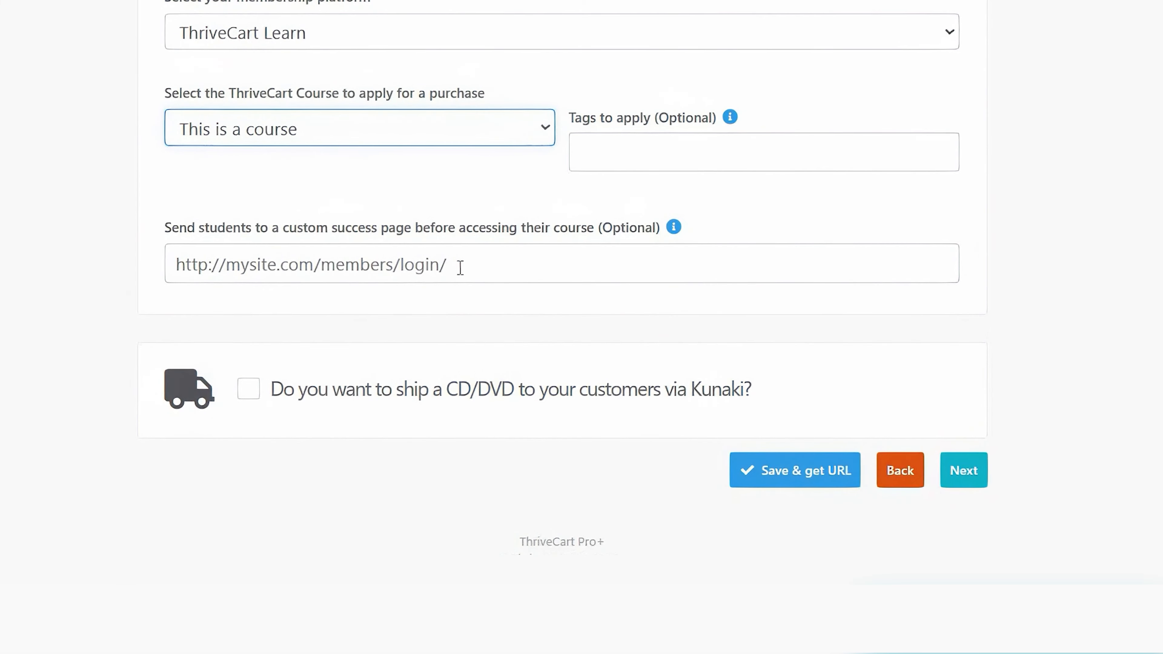
scroll(528, 262, "up", 5)
- Switch the membership platform to Wishlist and show buyers their total/invoice after purchase
left_click(493, 260)
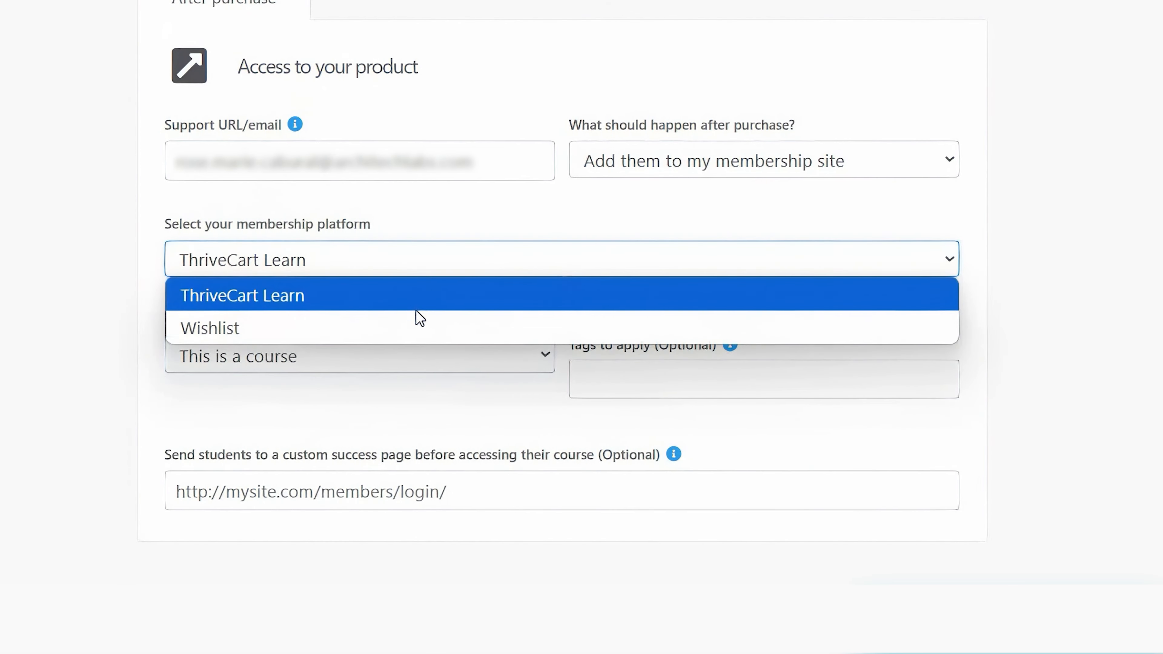
left_click(470, 333)
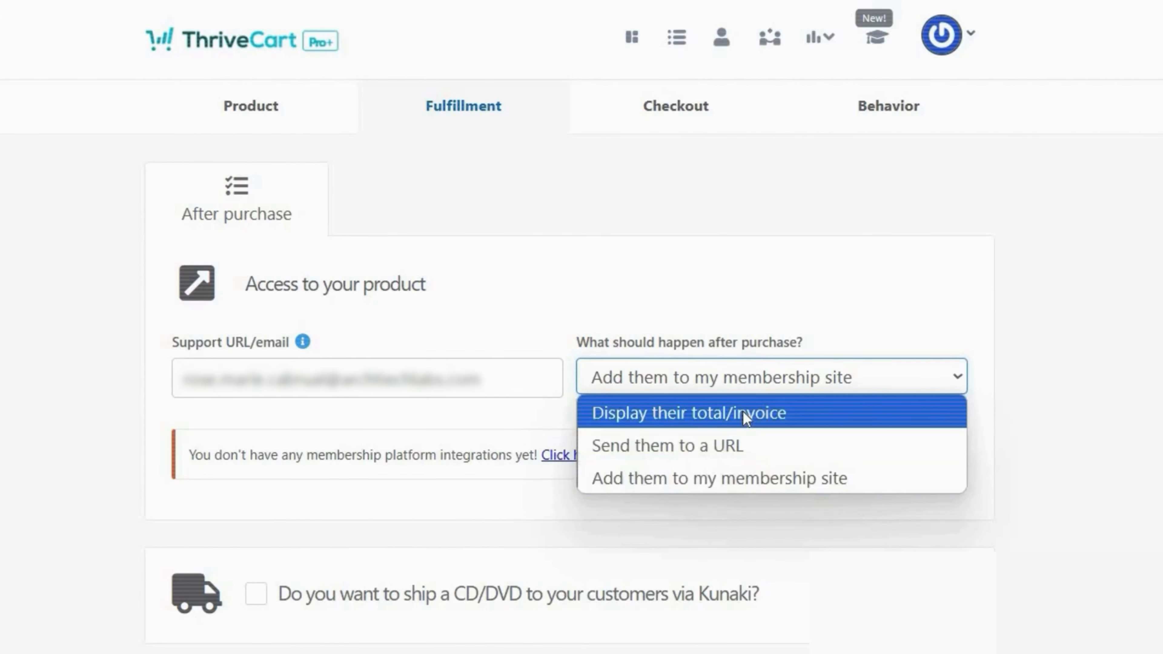
left_click(744, 411)
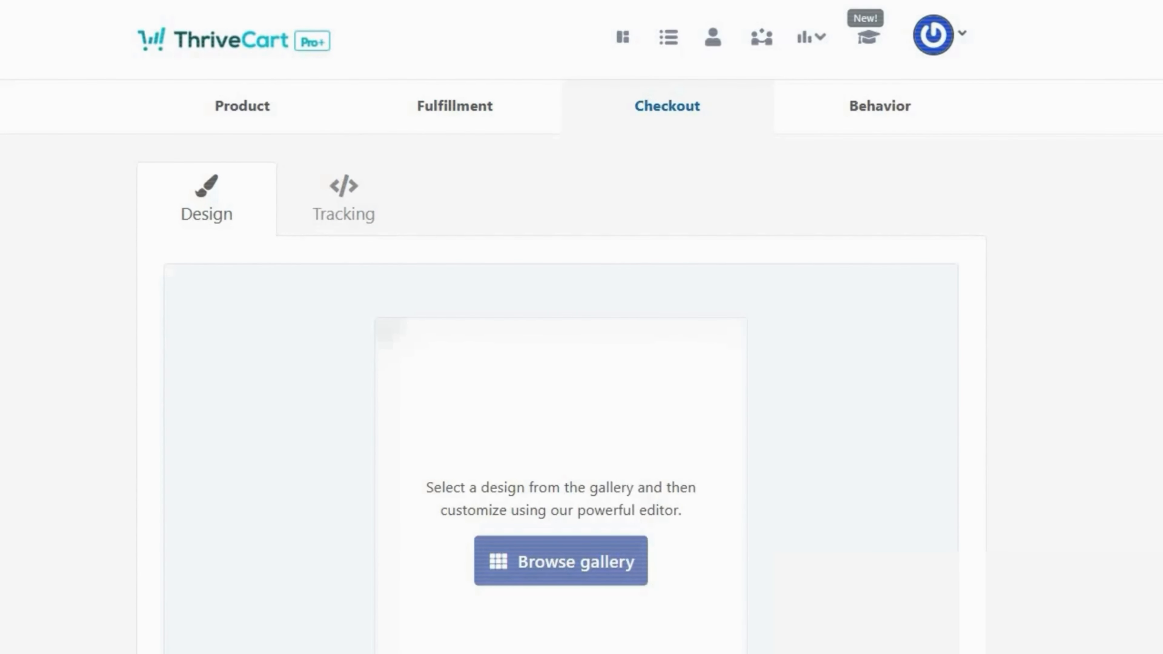
- Browse the gallery of checkout templates
left_click(630, 568)
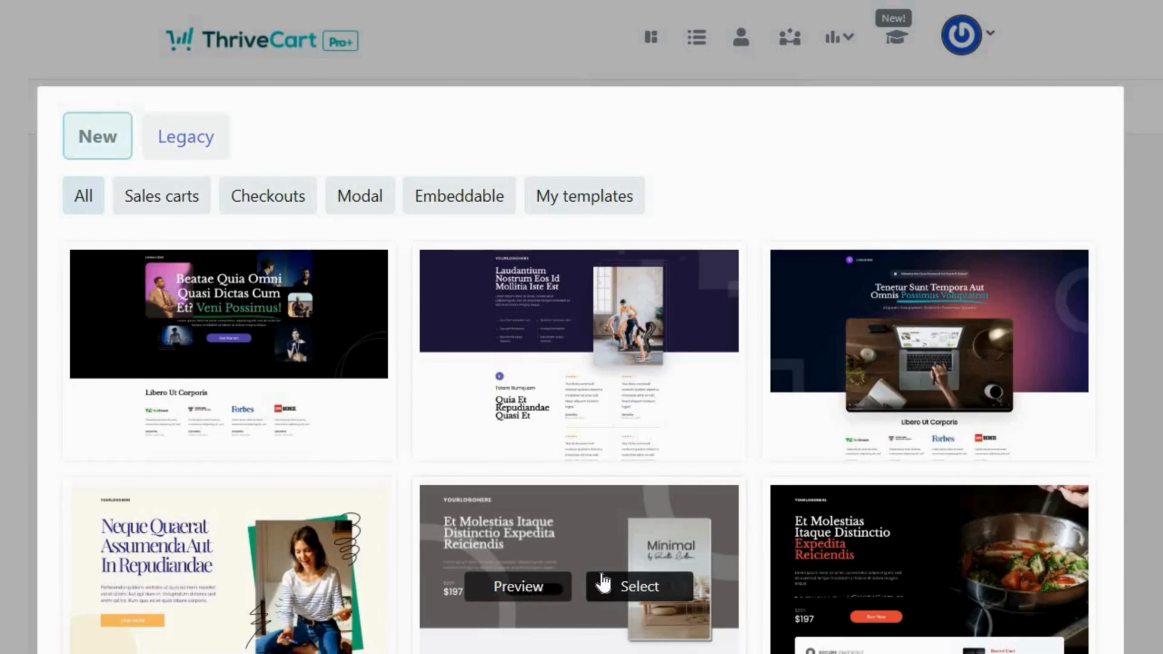
scroll(605, 581, "down", 20)
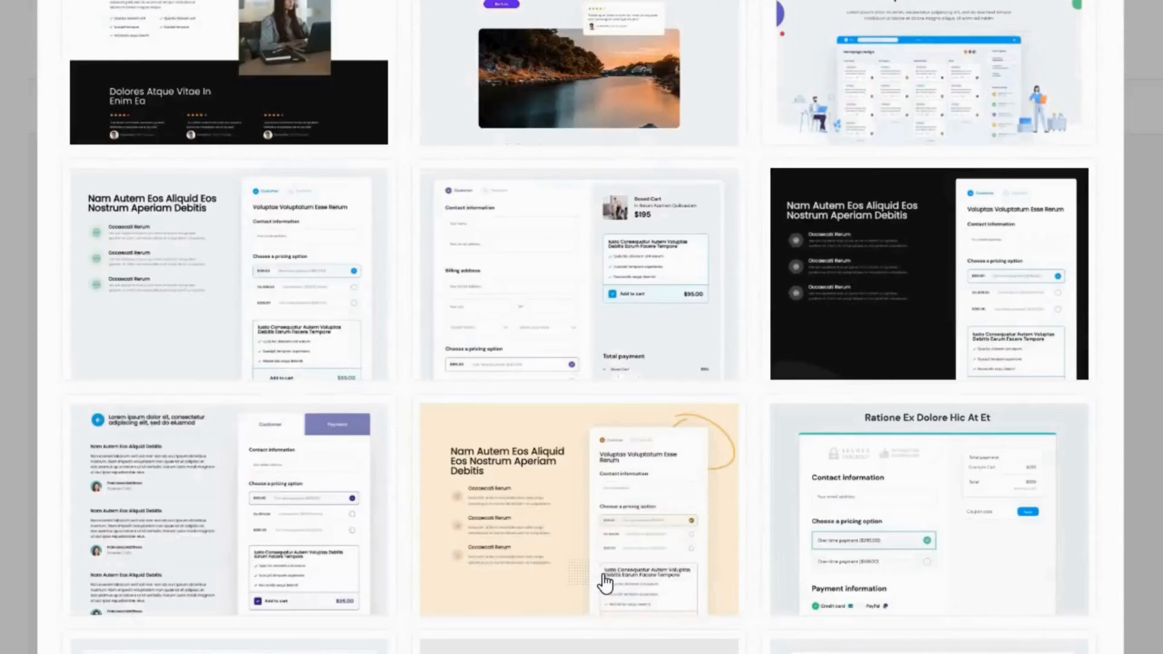
scroll(604, 581, "down", 5)
scroll(607, 584, "up", 8)
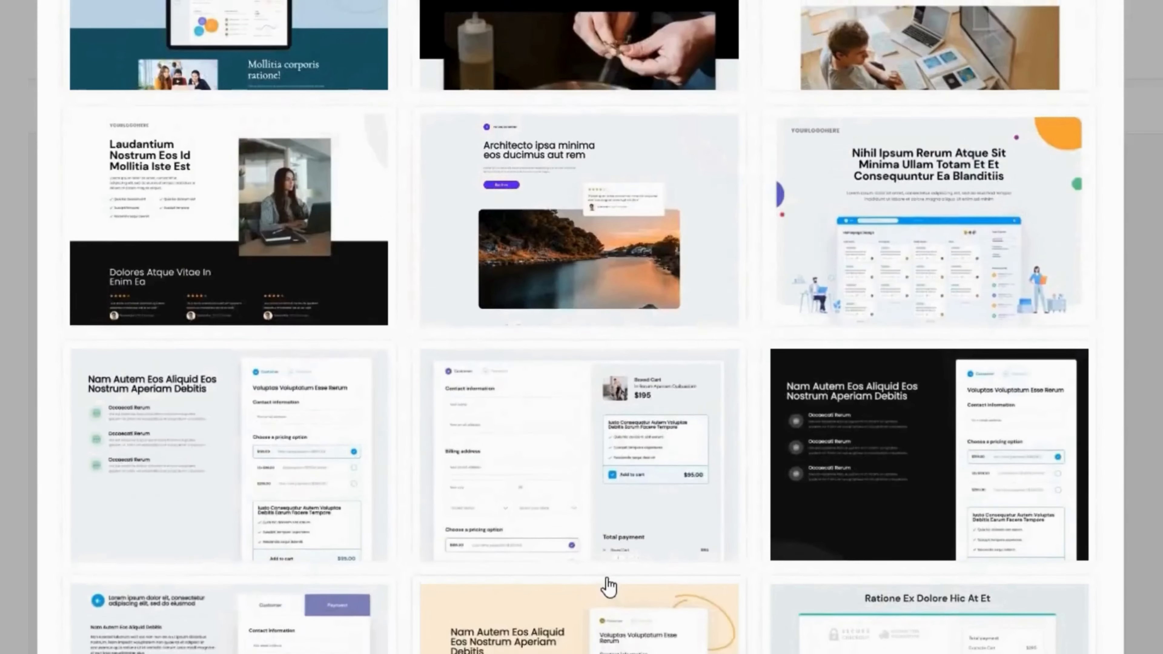
scroll(613, 582, "up", 10)
scroll(618, 581, "up", 3)
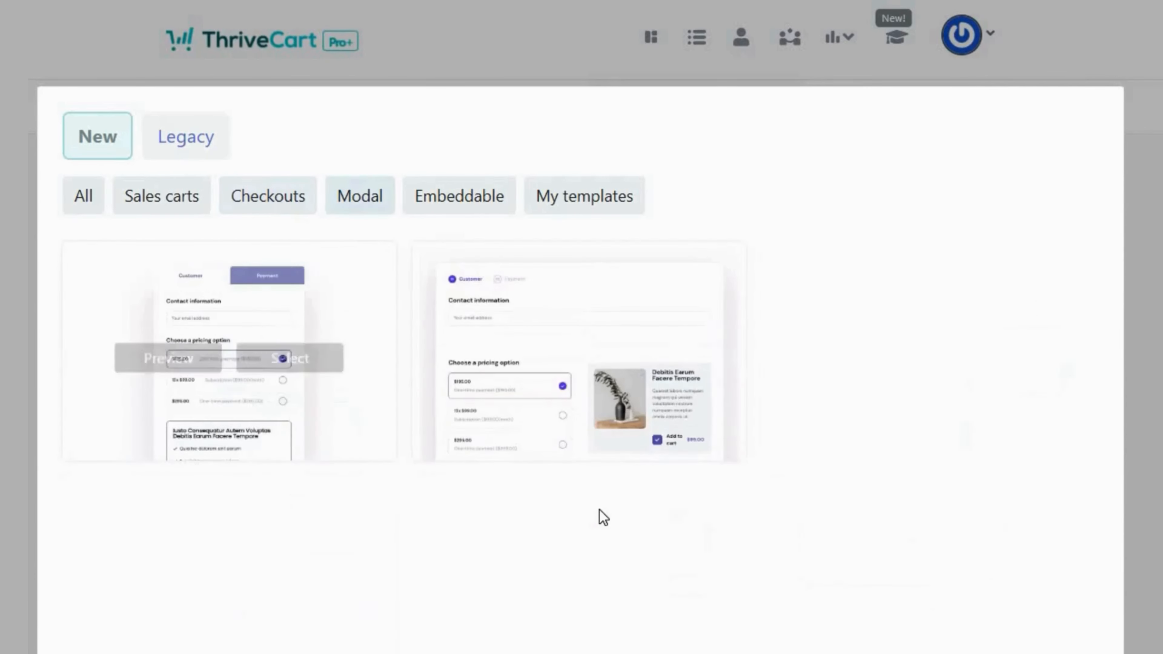
mouse_move(615, 446)
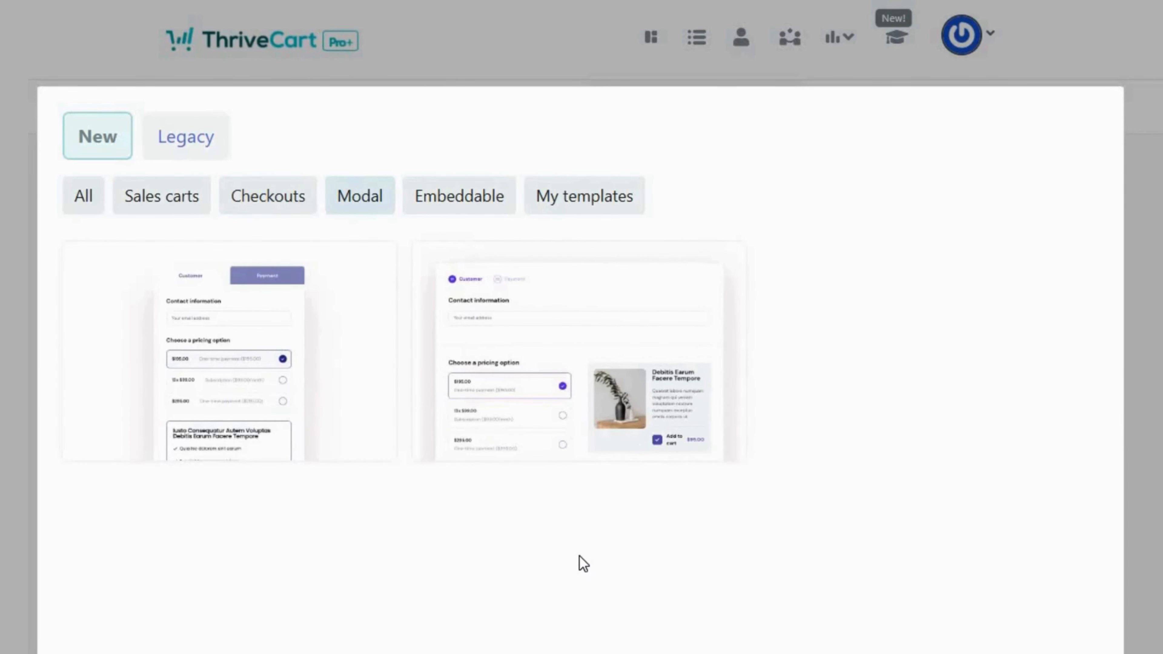
- Filter templates by Embeddable, My templates, then Sales carts, and select the first sales cart
left_click(478, 203)
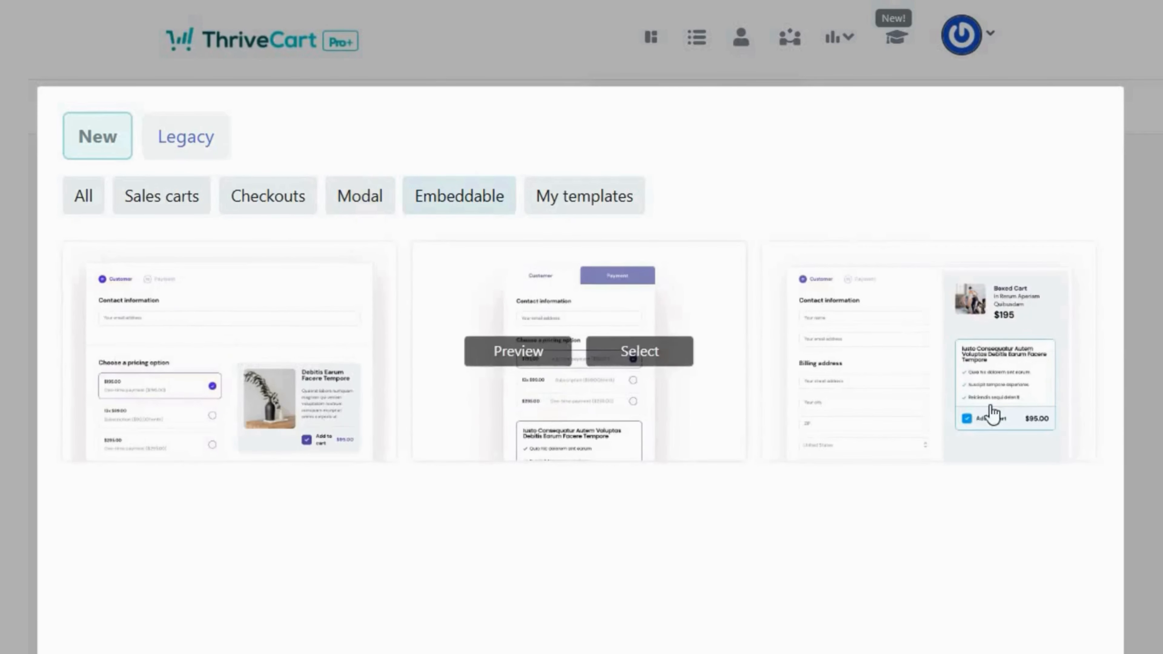
mouse_move(948, 429)
left_click(610, 212)
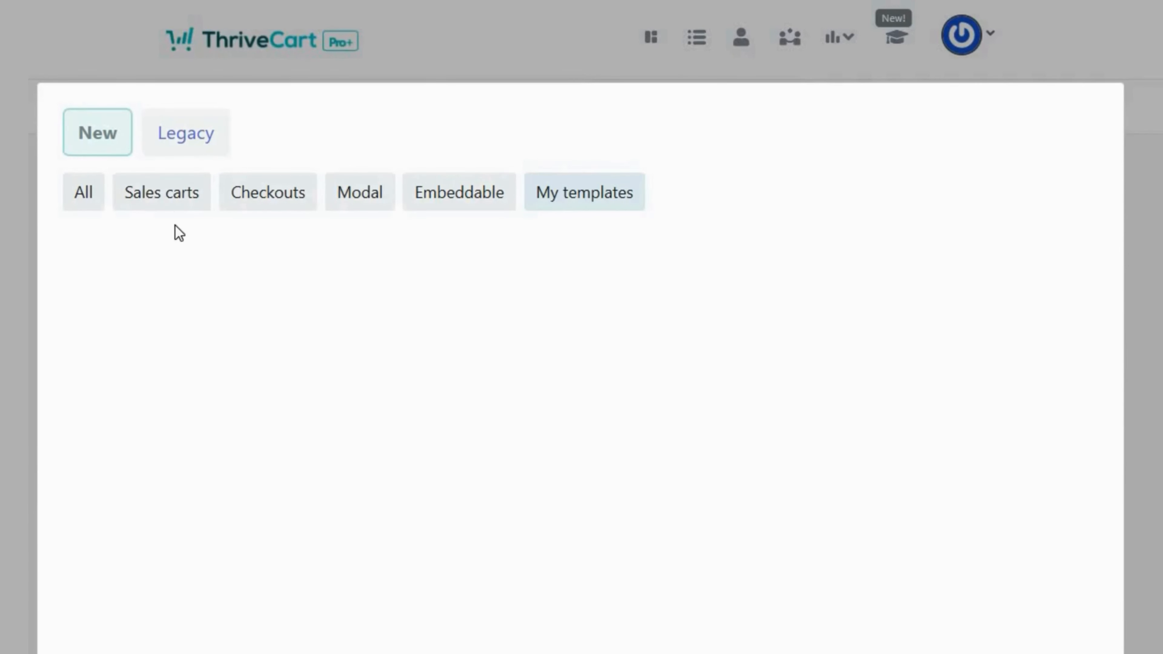
left_click(179, 202)
mouse_move(188, 256)
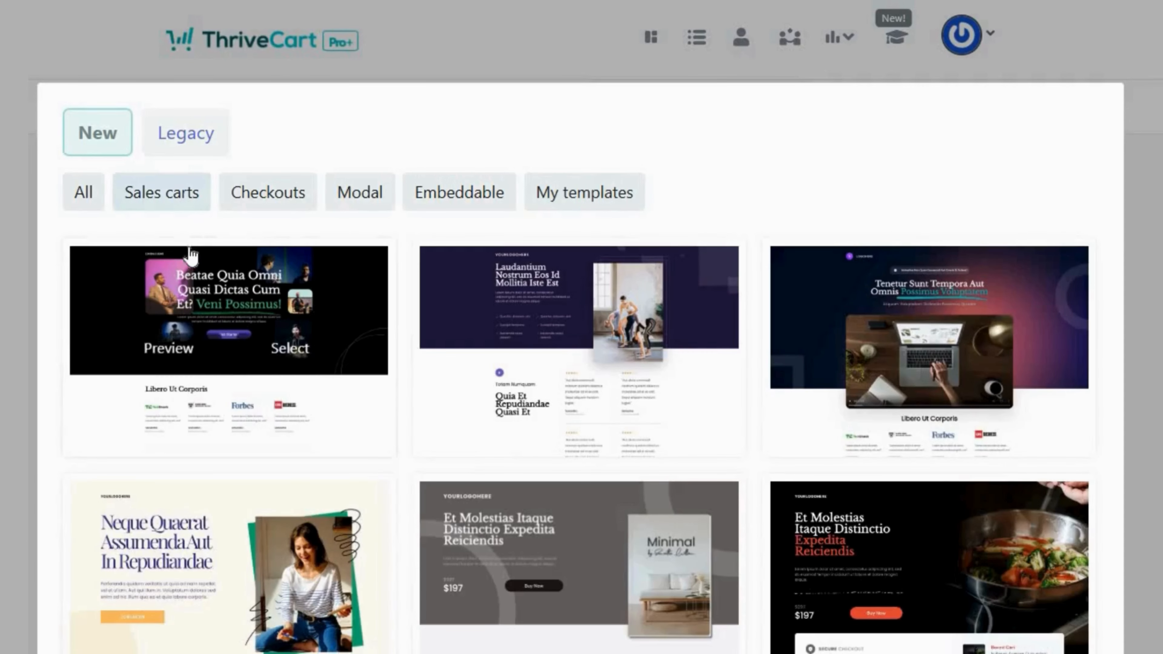
left_click(317, 362)
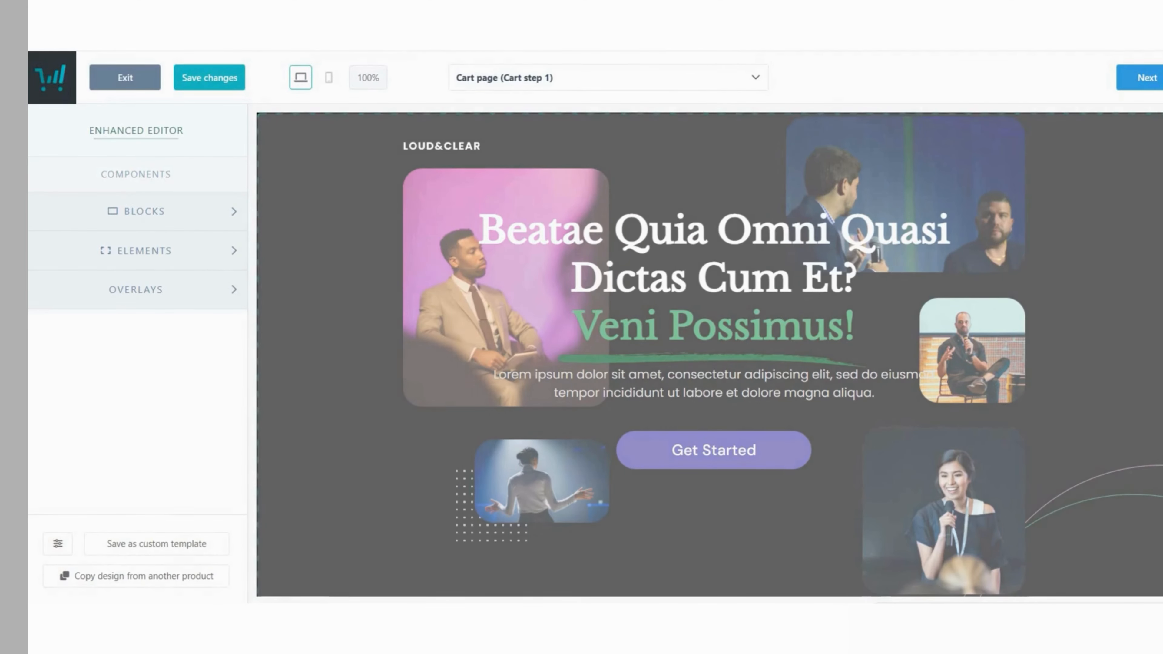
- Inspect the hero block's style options and the full list of available blocks in the editor
scroll(709, 355, "down", 20)
scroll(709, 355, "down", 20)
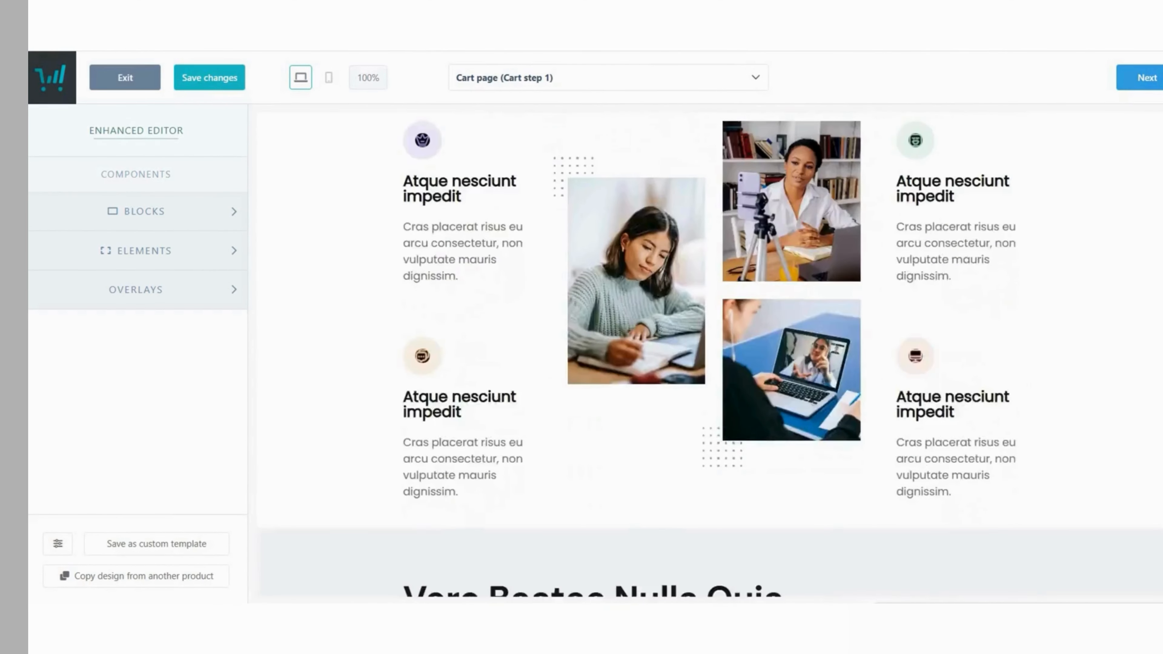
scroll(710, 355, "down", 15)
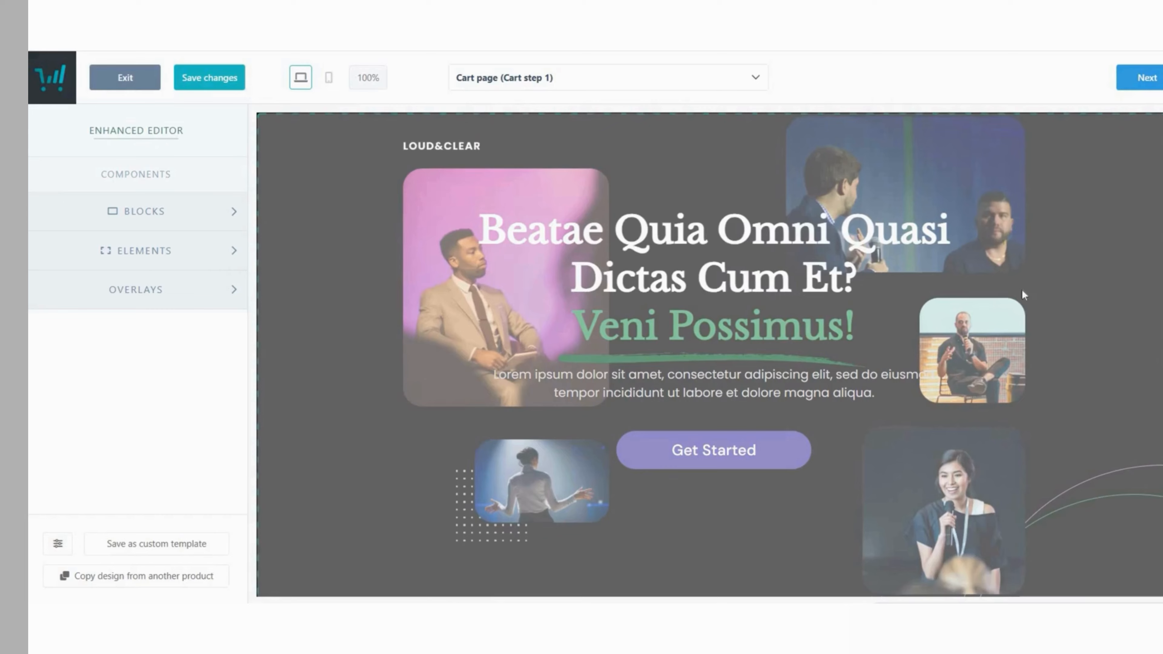
left_click(1021, 290)
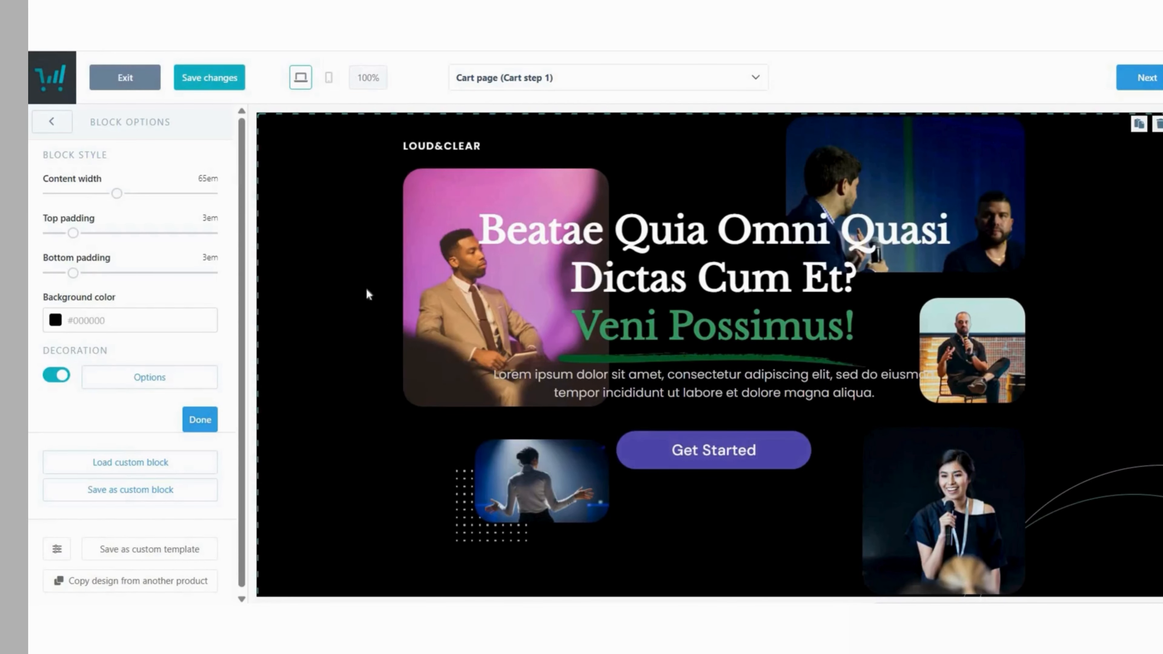
left_click(51, 122)
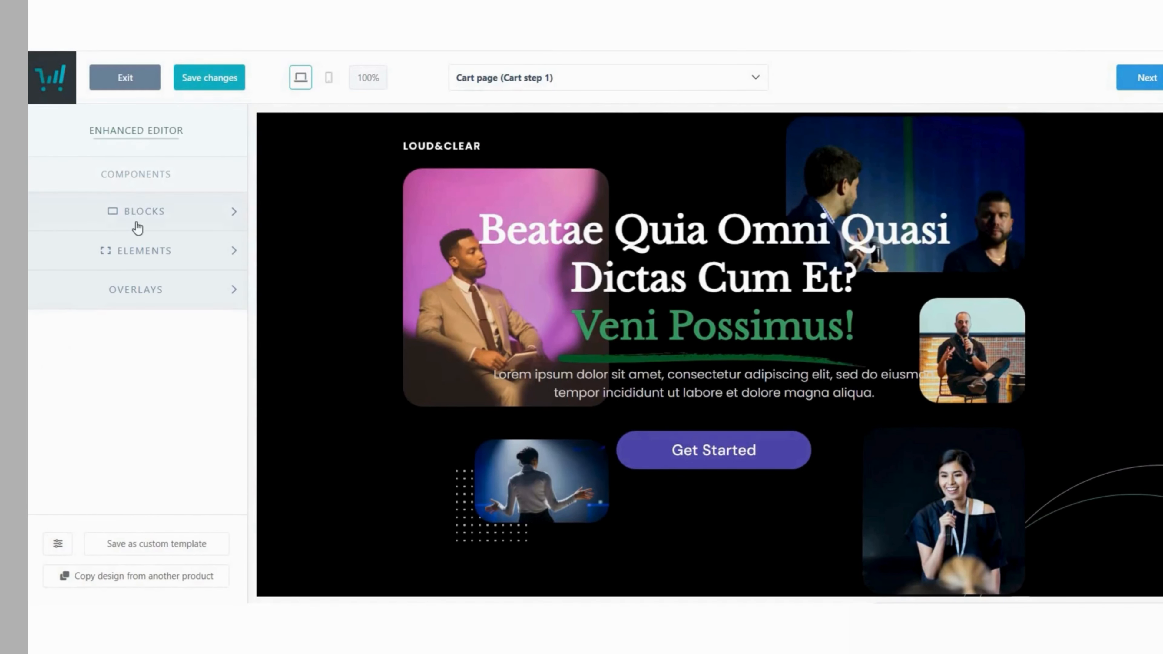
left_click(158, 228)
left_click(167, 220)
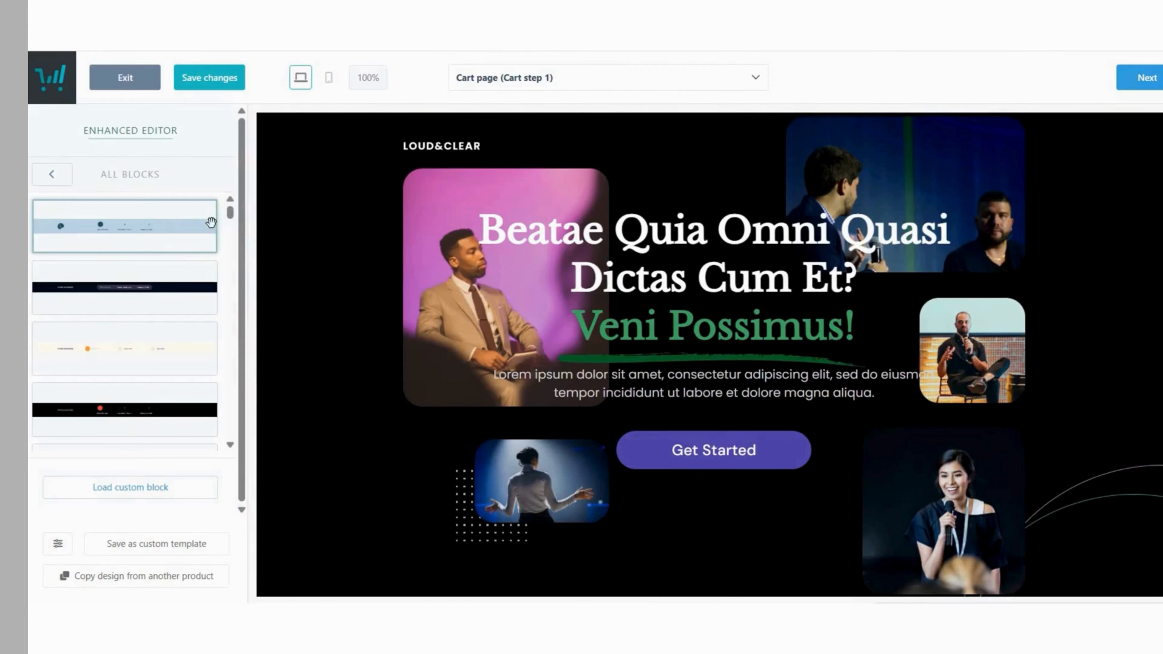
left_click(211, 222)
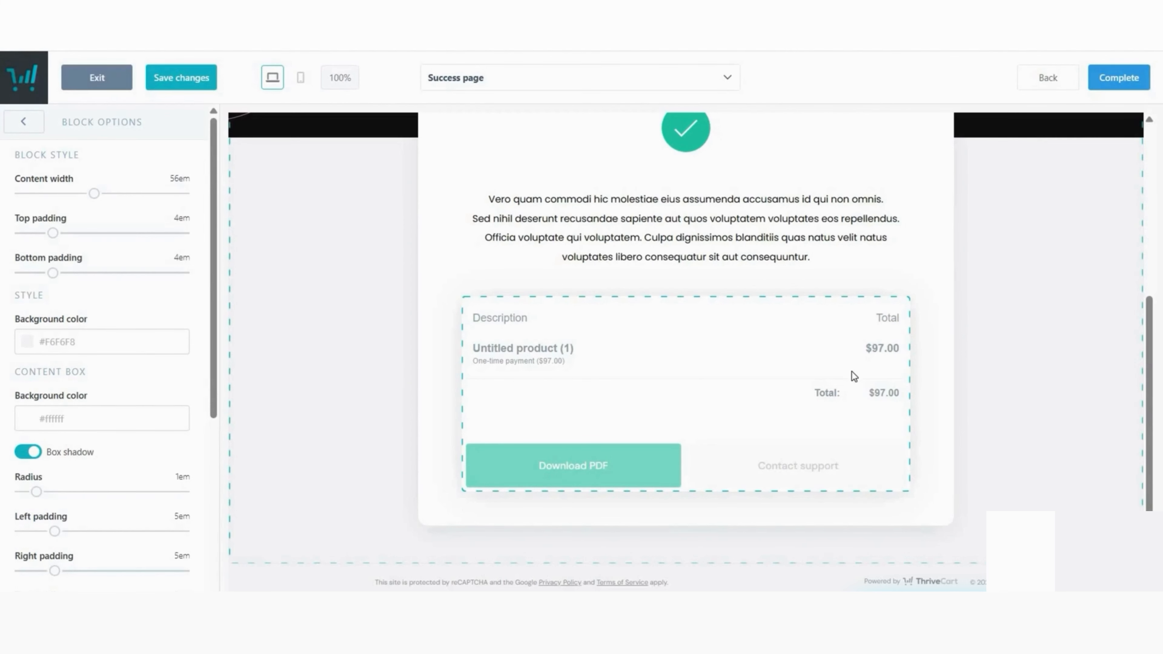
- Save the checkout design and advance to the Tracking step
scroll(851, 371, "up", 5)
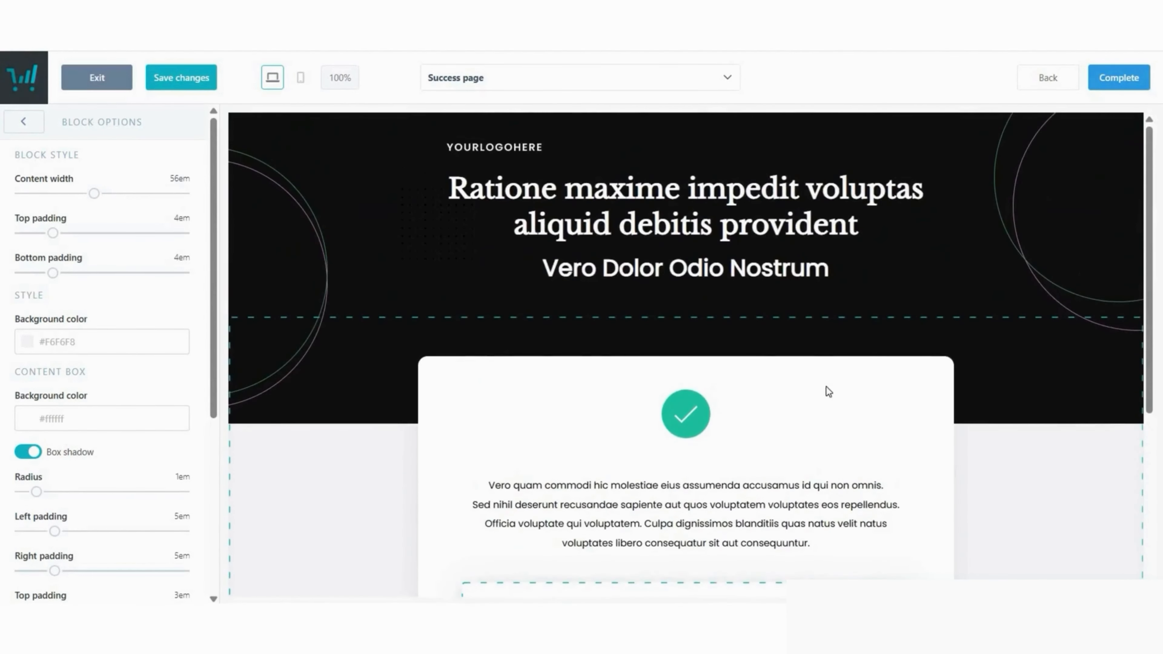
left_click(1127, 84)
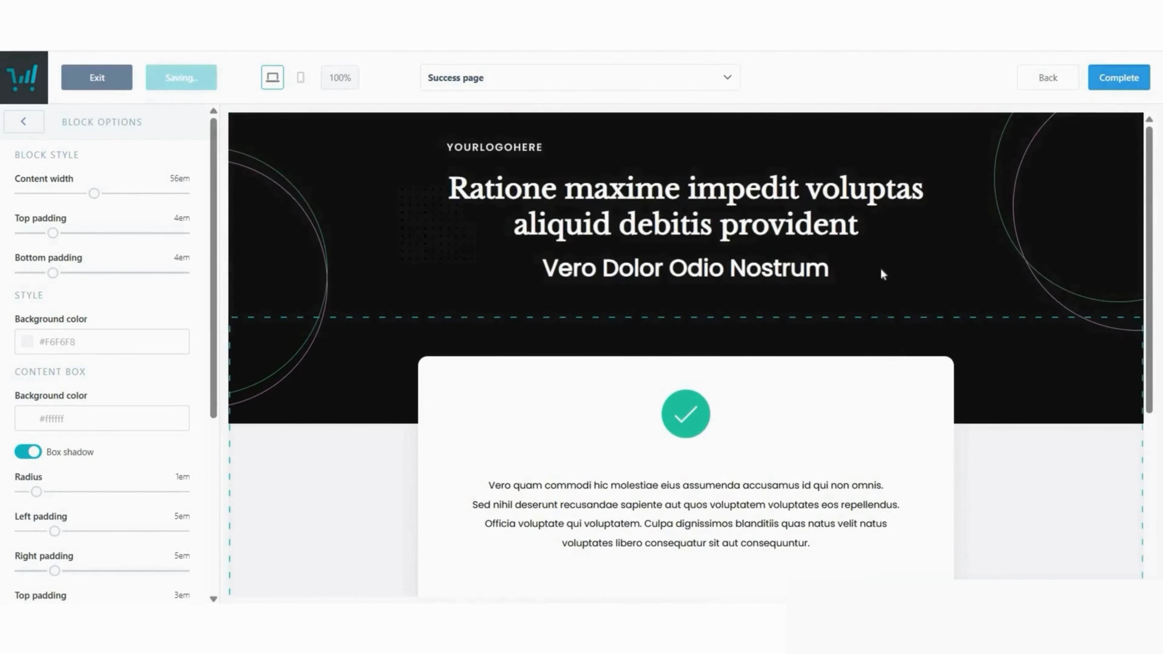
scroll(735, 380, "down", 3)
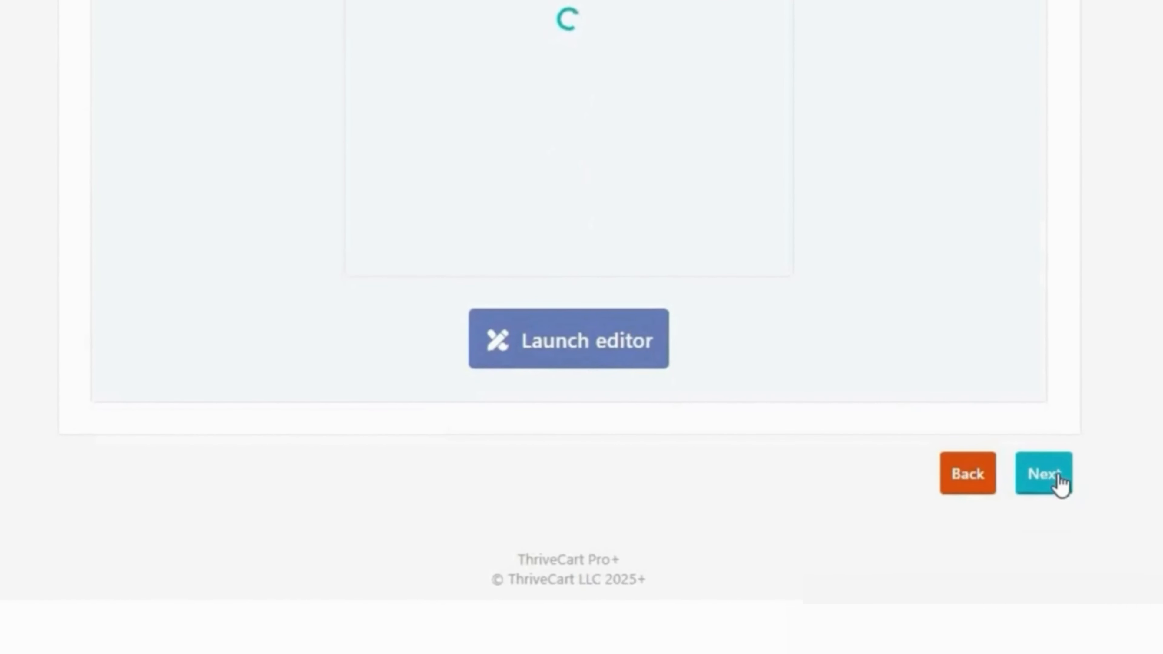
left_click(1059, 482)
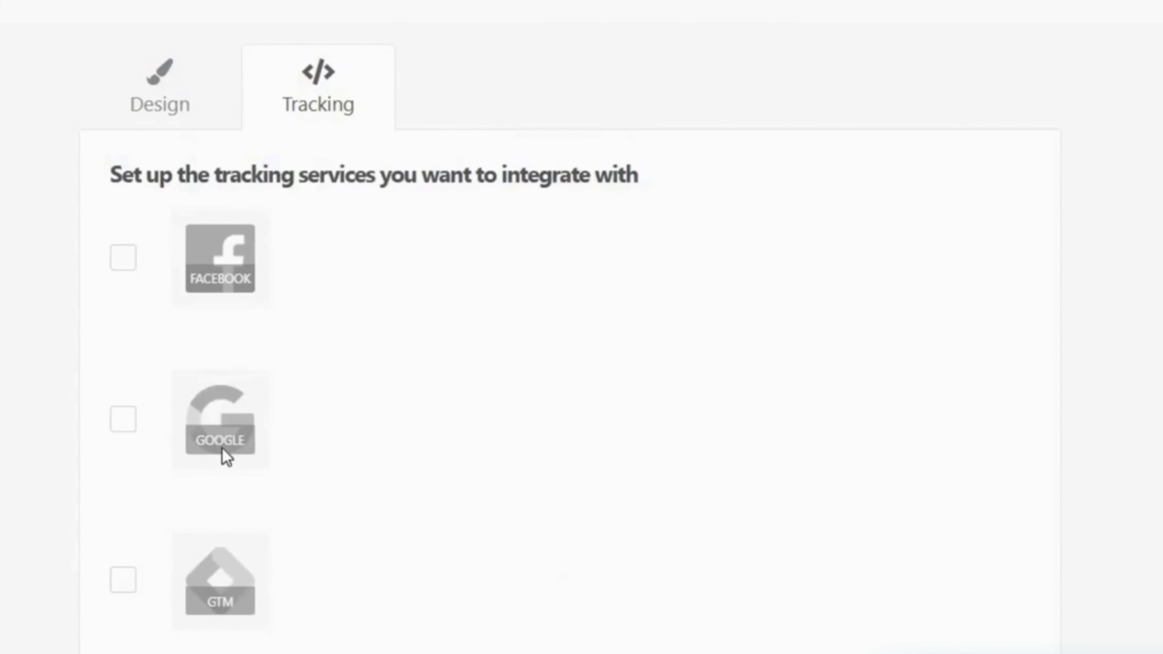
- Enable Facebook Pixel tracking and custom tracking code for the product
left_click(123, 275)
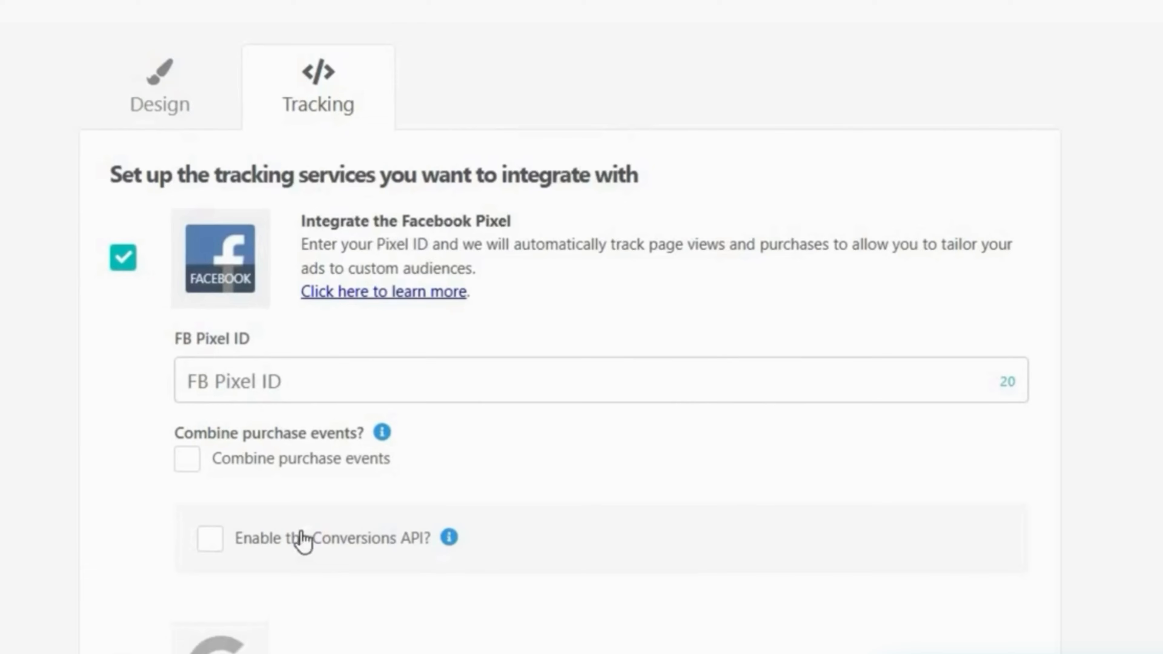
scroll(479, 445, "down", 3)
scroll(501, 412, "down", 5)
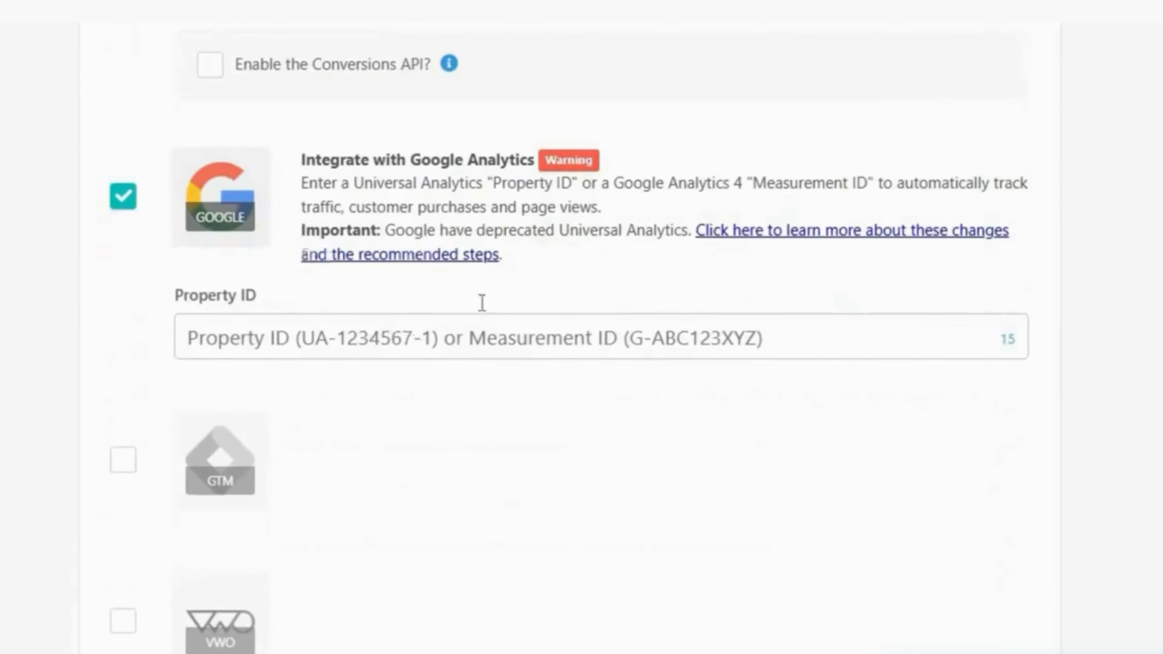
scroll(462, 330, "down", 5)
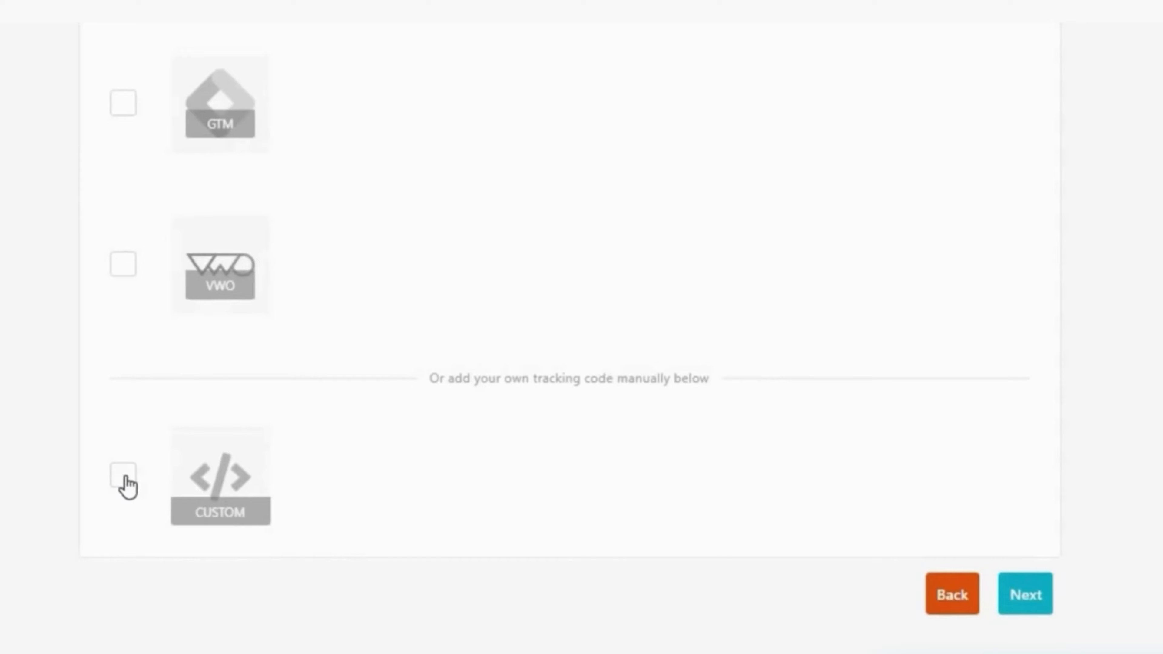
left_click(123, 477)
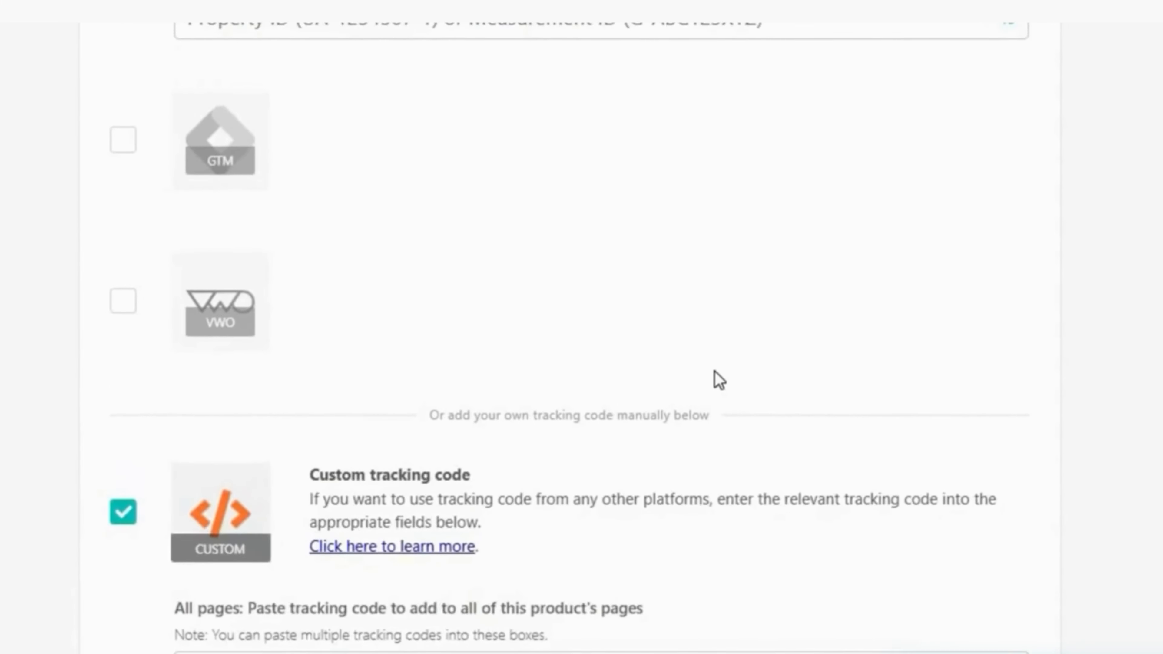
scroll(717, 379, "down", 6)
scroll(567, 140, "down", 2)
scroll(594, 387, "down", 5)
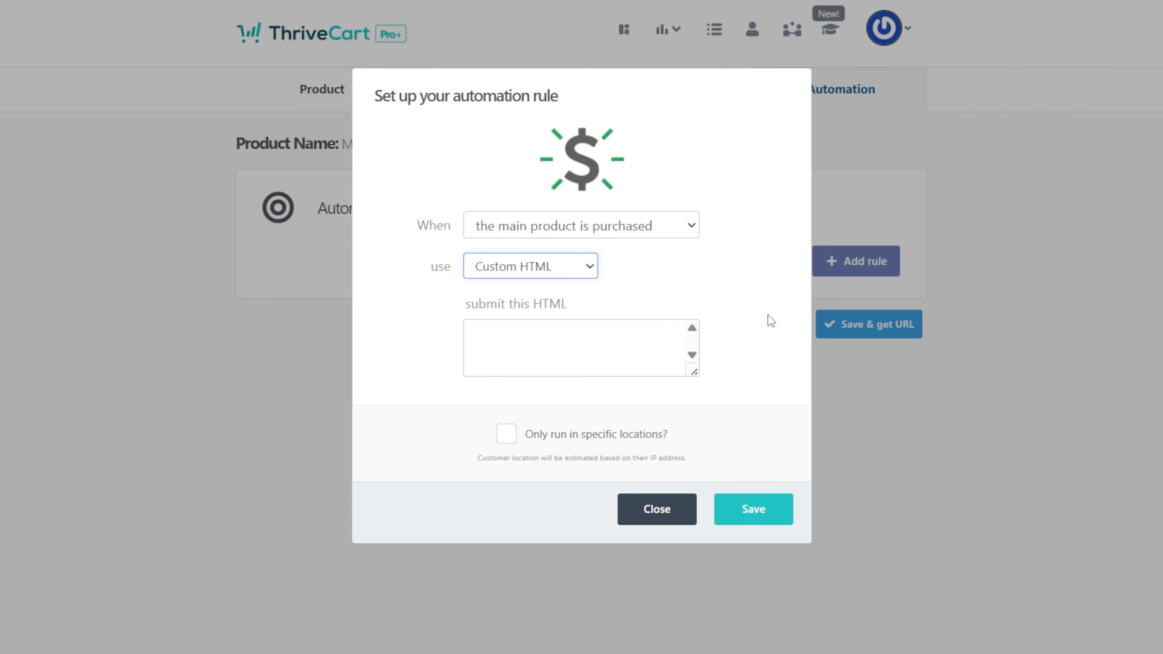
- Review the trigger events and keep 'the main product is purchased' as the rule's trigger
left_click(659, 229)
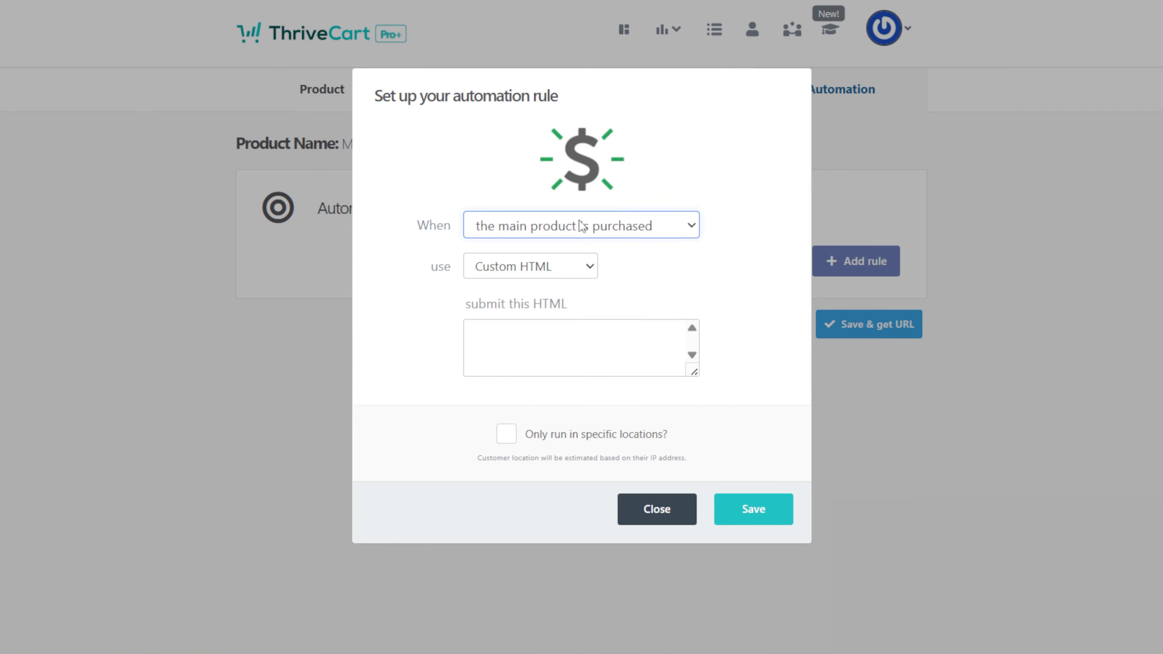
left_click(580, 224)
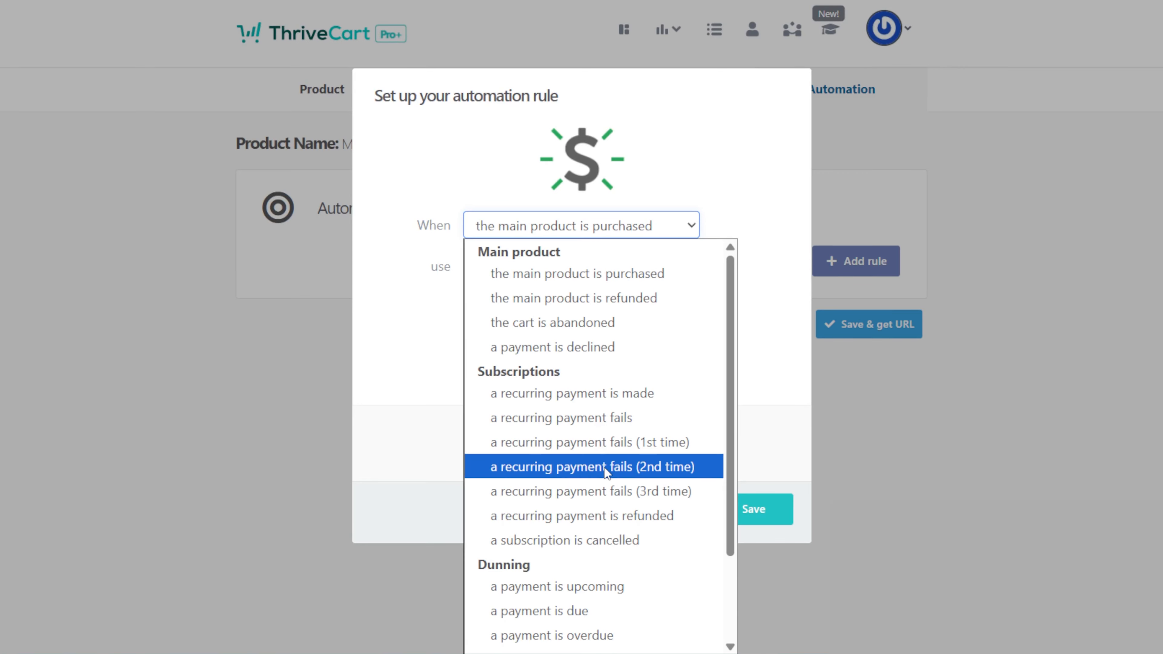
scroll(682, 532, "down", 2)
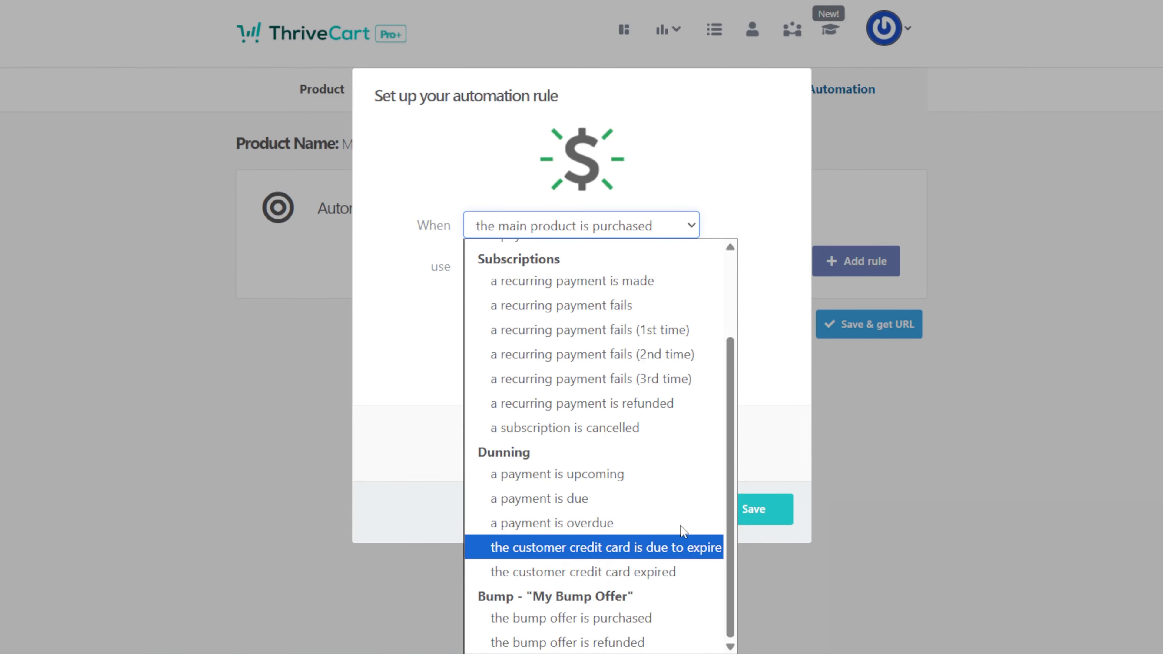
left_click(769, 460)
- Set the automation rule's action to Custom HTML
left_click(530, 266)
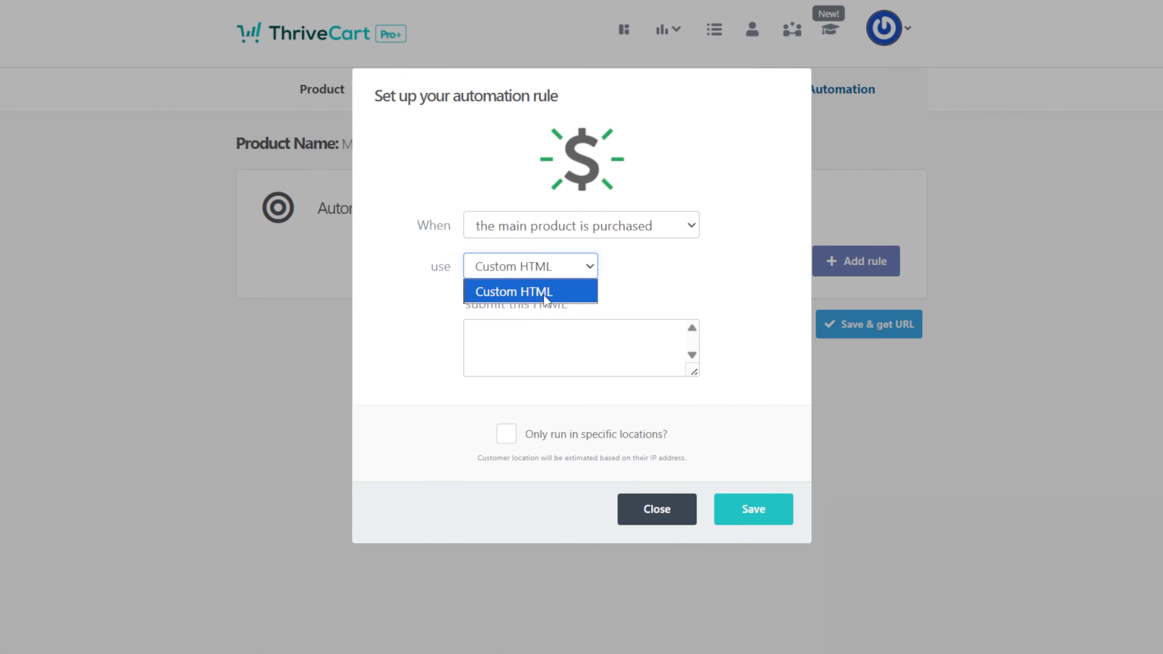
left_click(545, 353)
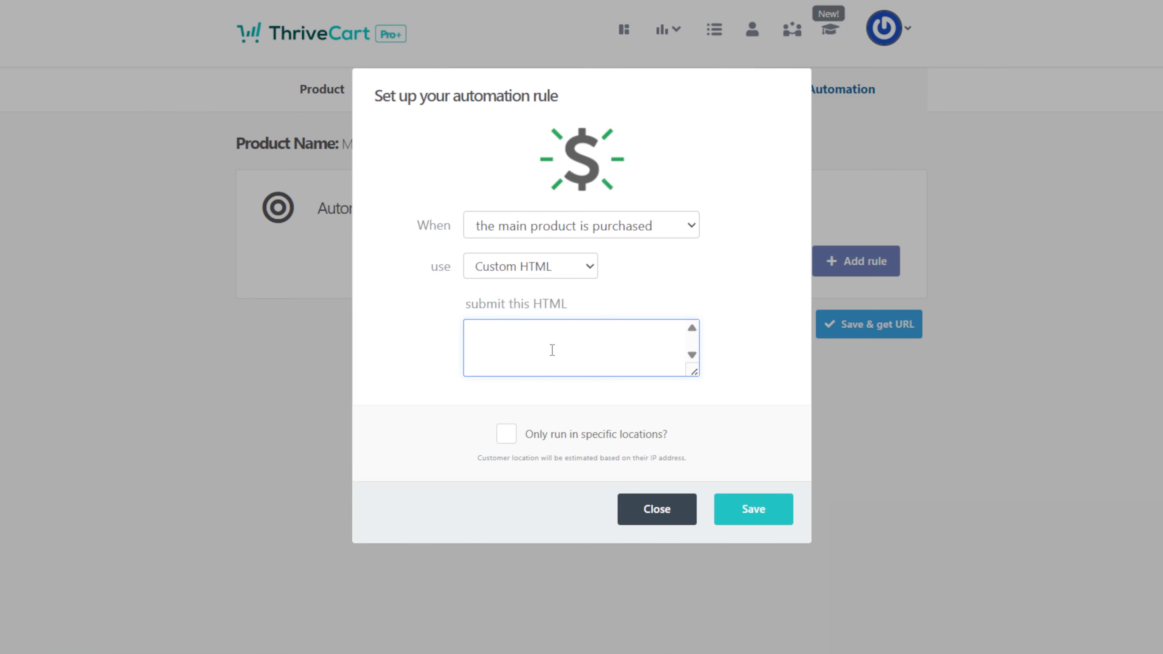
left_click(547, 267)
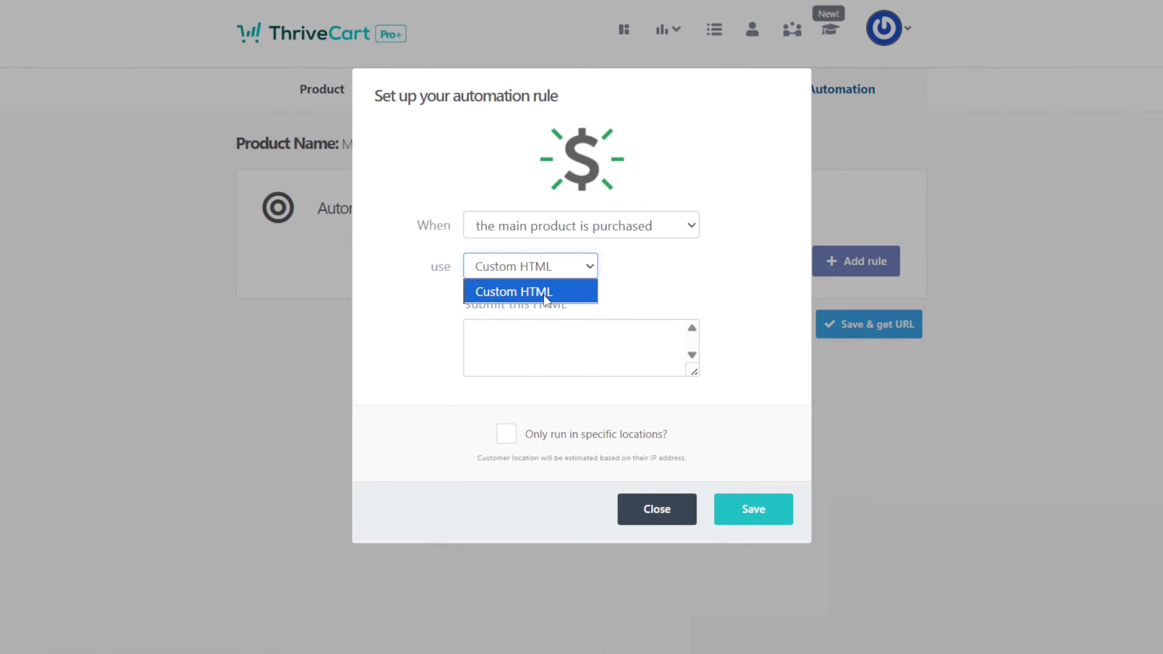
left_click(544, 300)
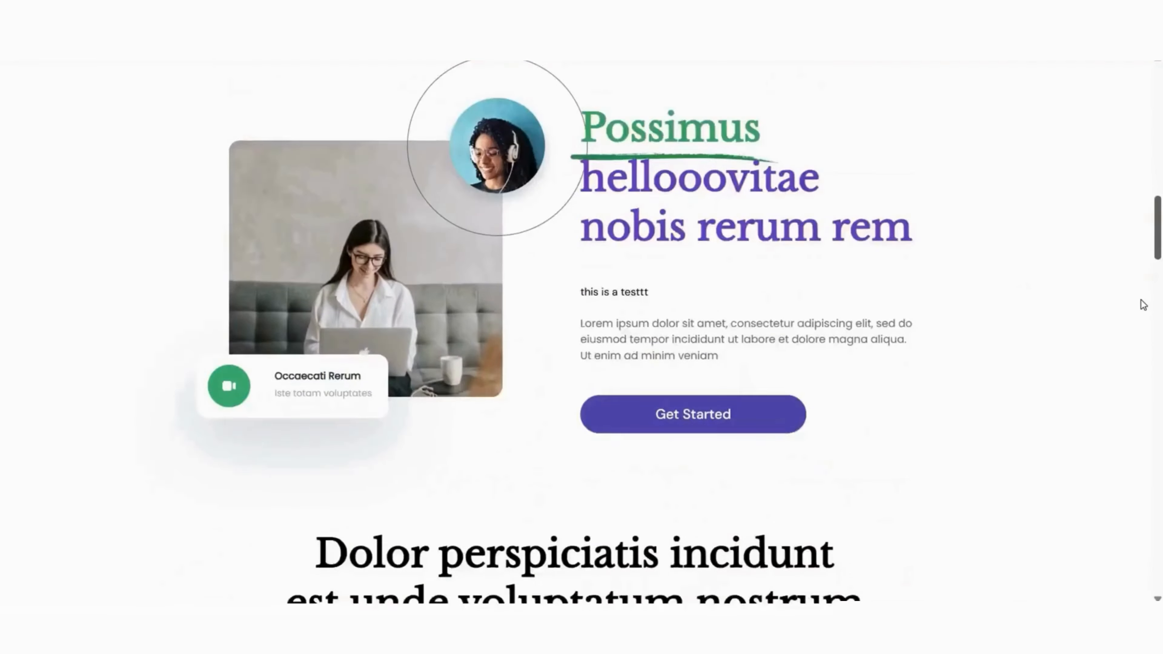
- Scroll down to the checkout form and enter the buyer's name
scroll(1142, 304, "down", 5)
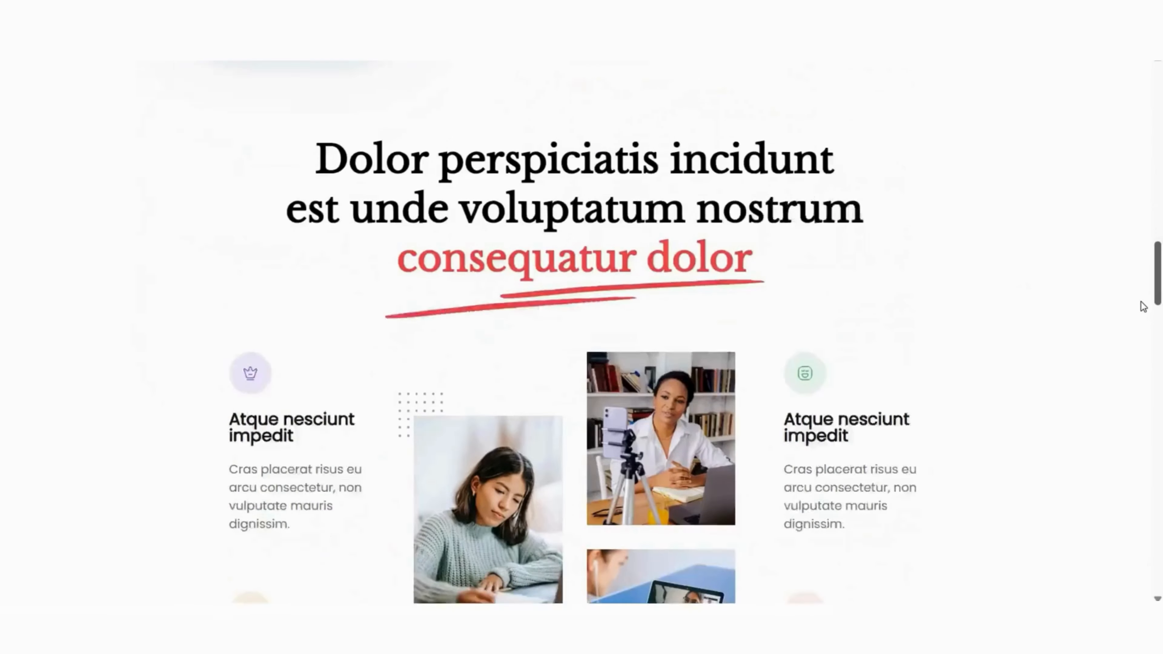
scroll(1142, 306, "down", 10)
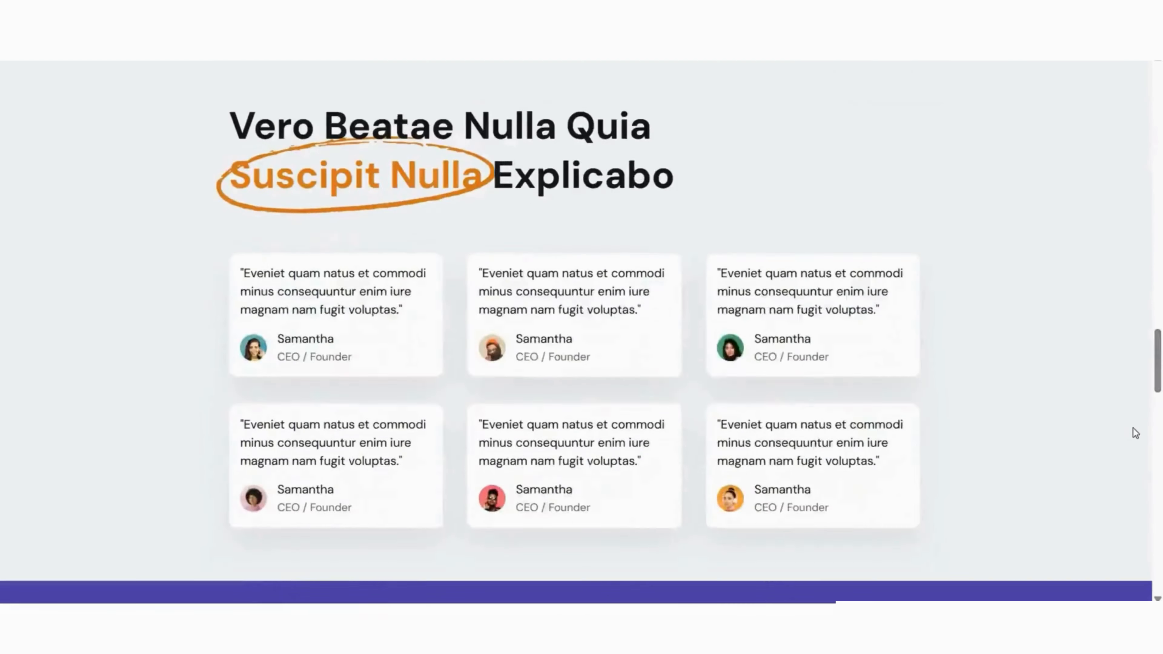
scroll(1143, 503, "down", 12)
scroll(1150, 488, "up", 3)
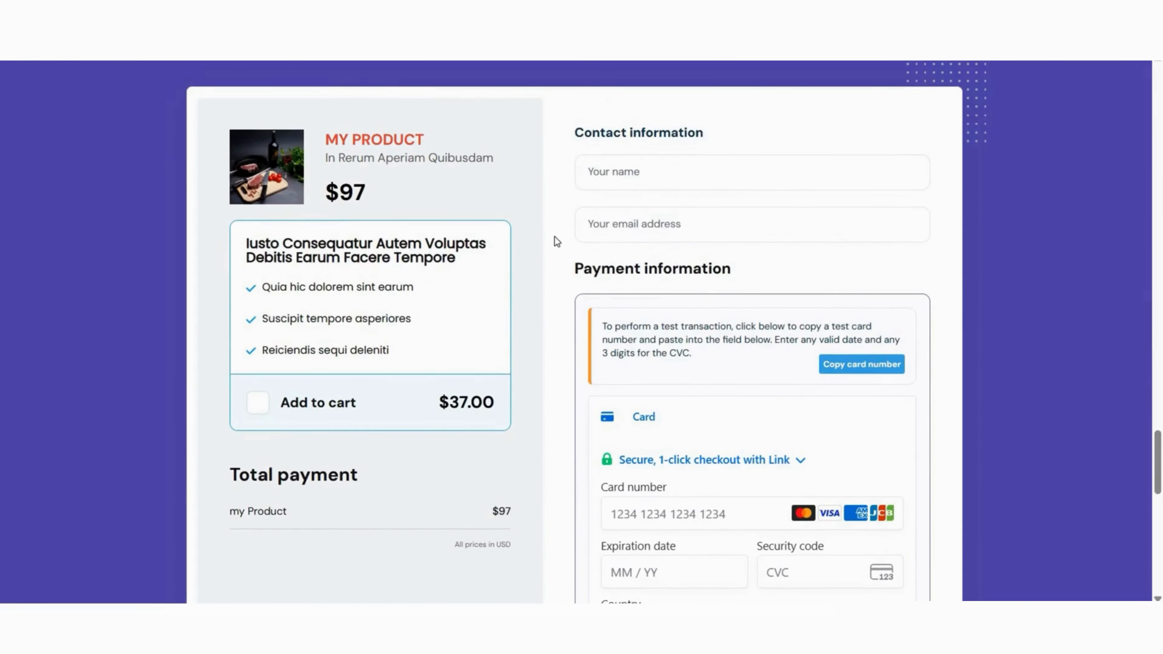
scroll(551, 259, "down", 2)
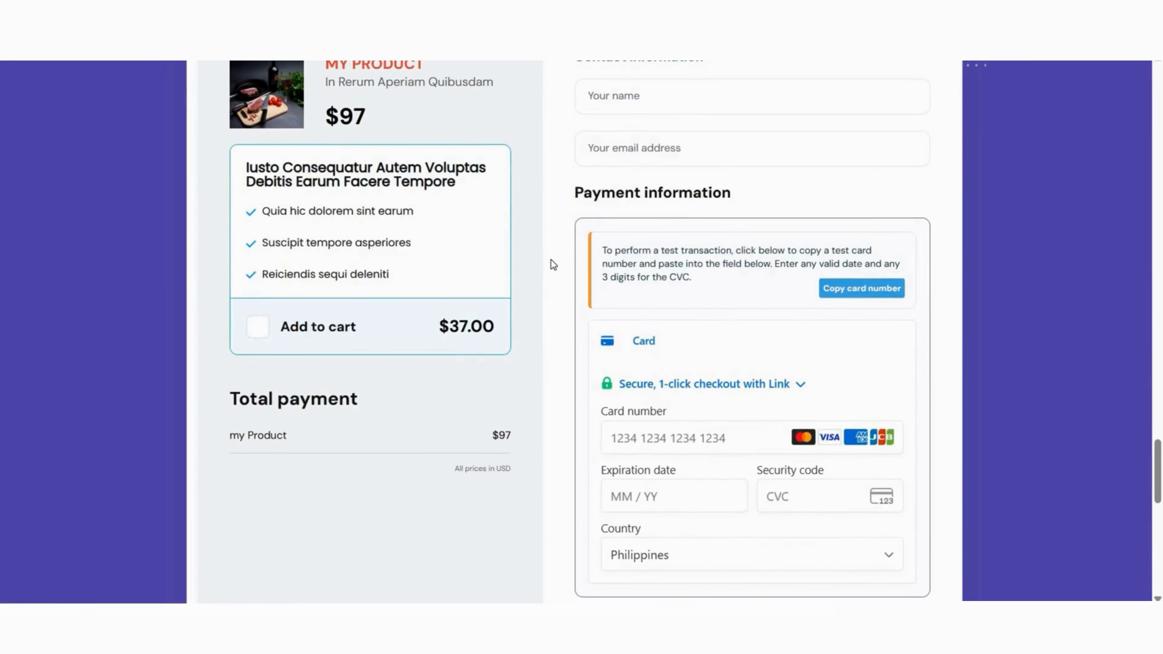
scroll(551, 259, "up", 2)
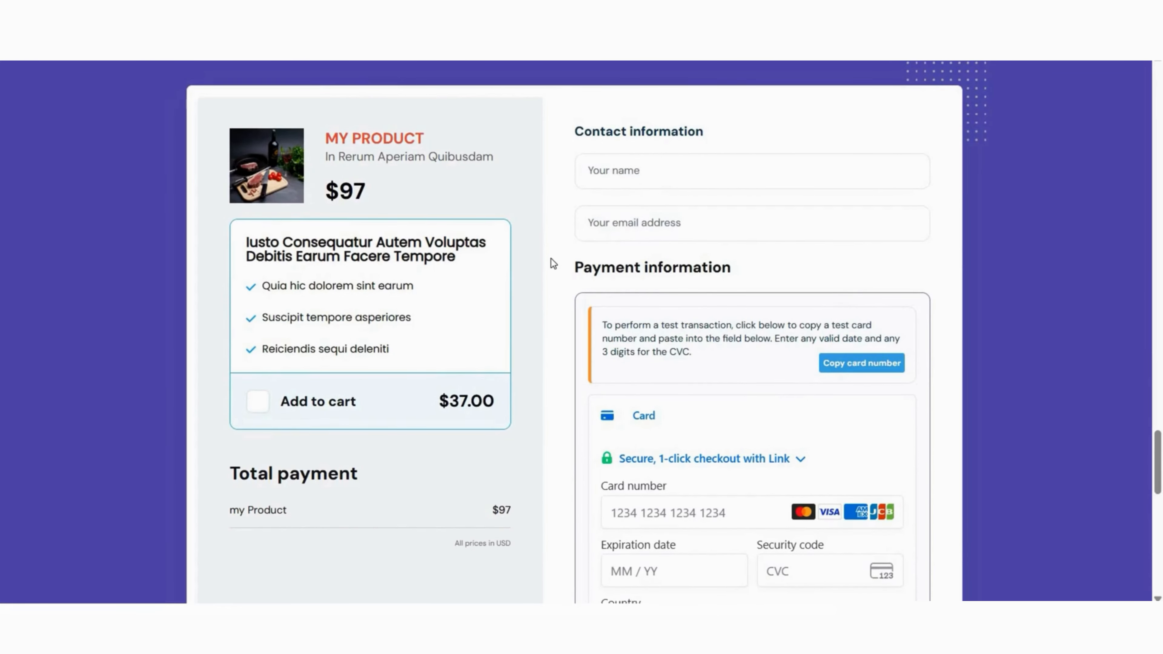
scroll(551, 258, "down", 2)
scroll(551, 261, "down", 2)
scroll(550, 265, "down", 2)
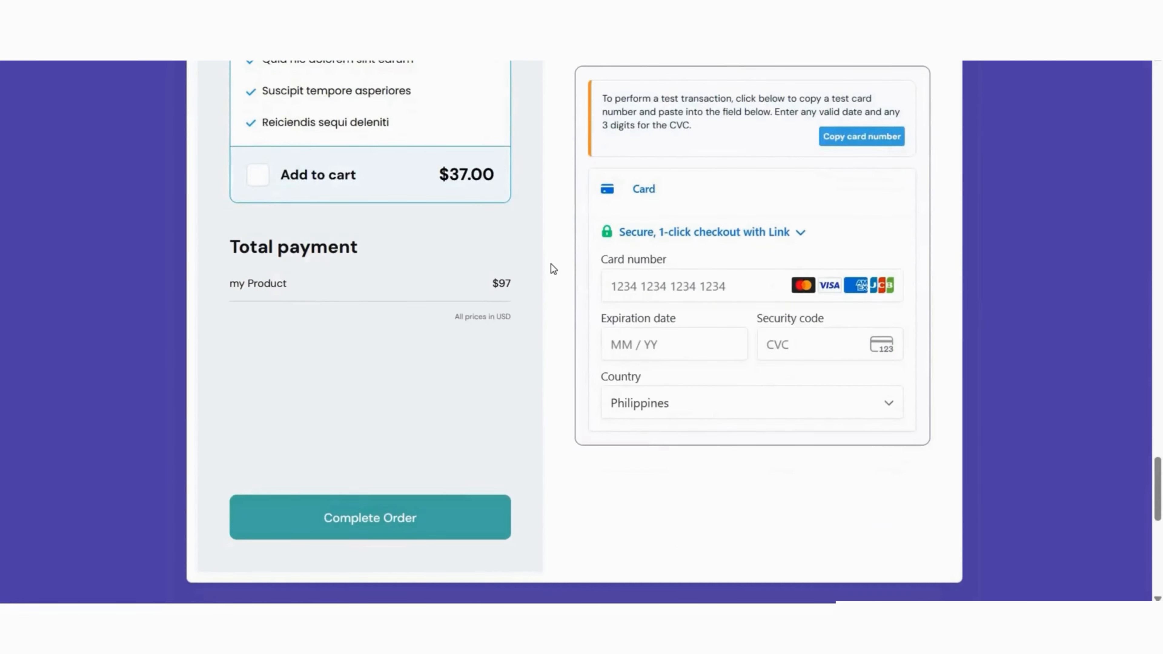
scroll(550, 265, "up", 4)
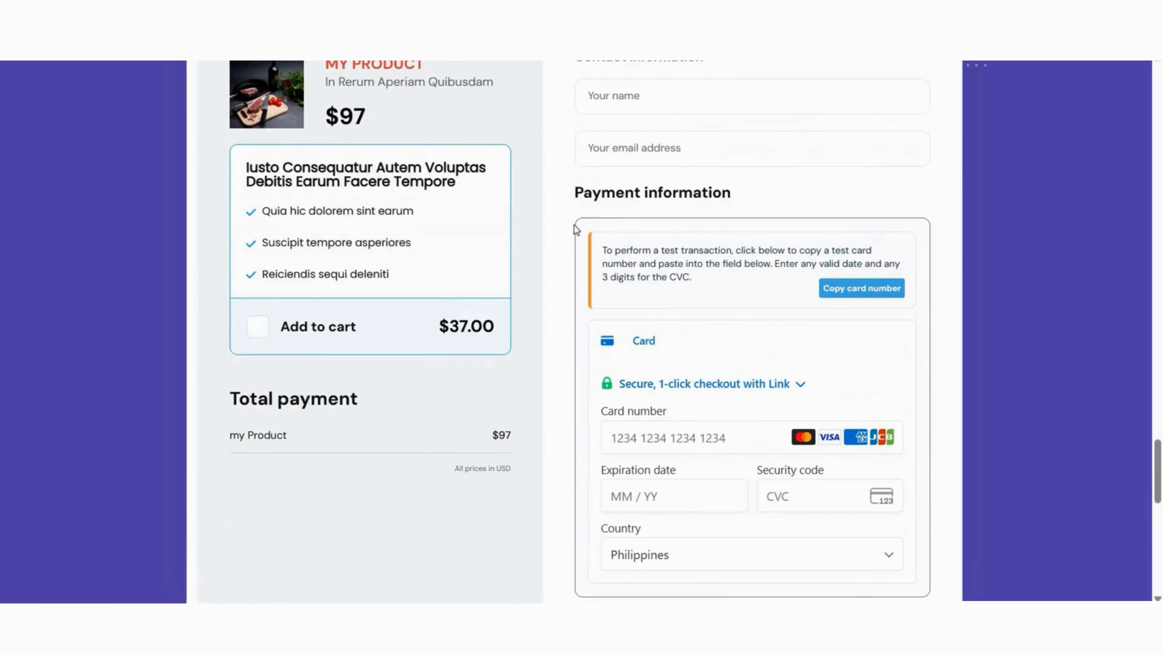
left_click(629, 100)
type("Rose")
- Enter the buyer's e-mail and the test card's expiry date, then complete the test order
key("Tab")
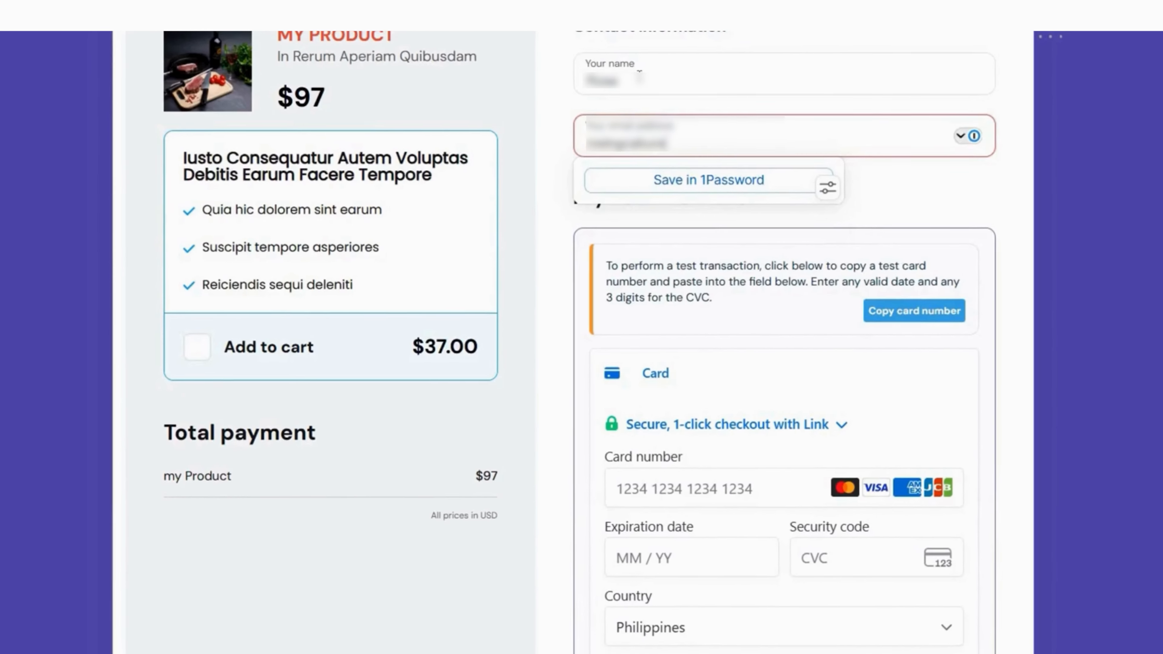
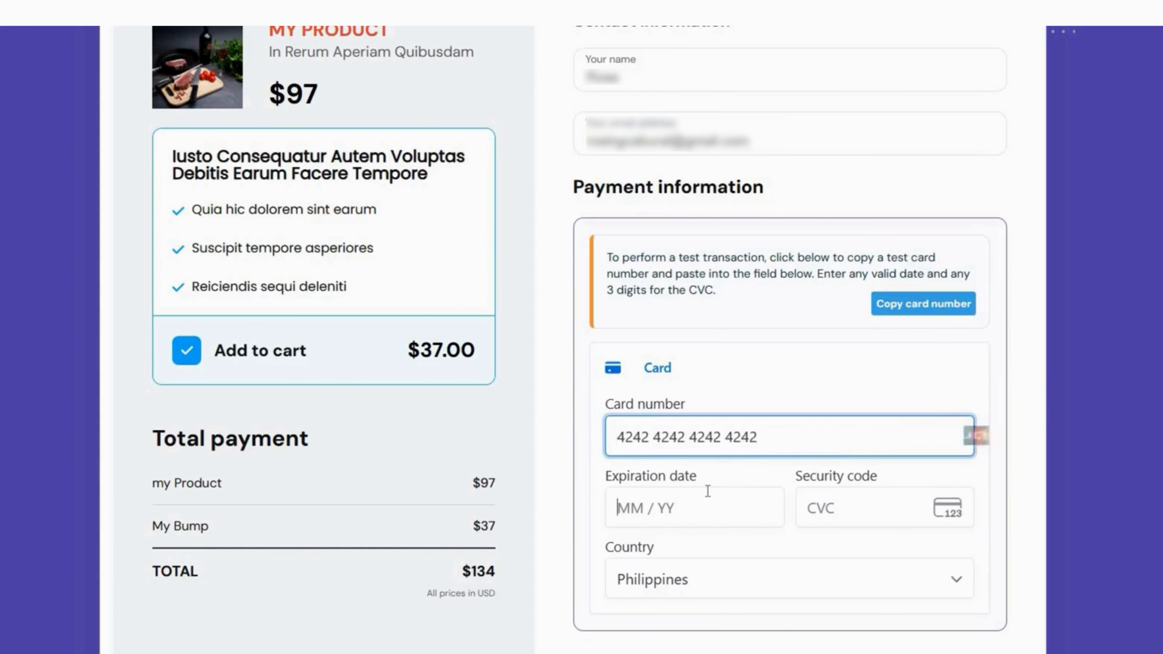
left_click(707, 491)
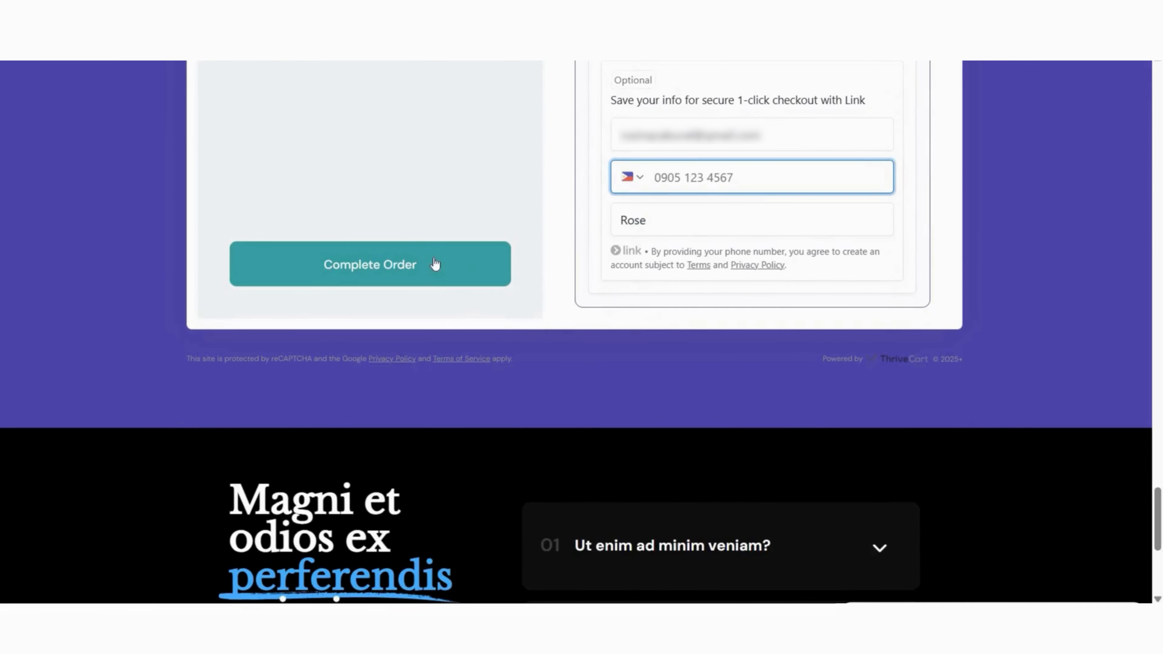
left_click(434, 264)
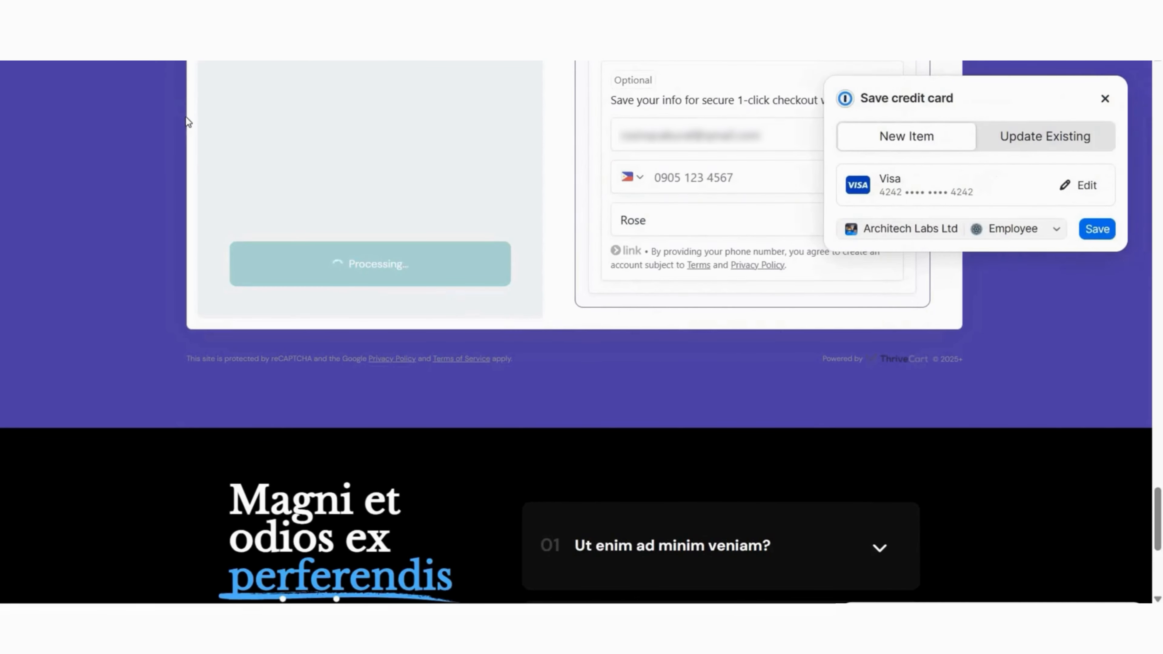